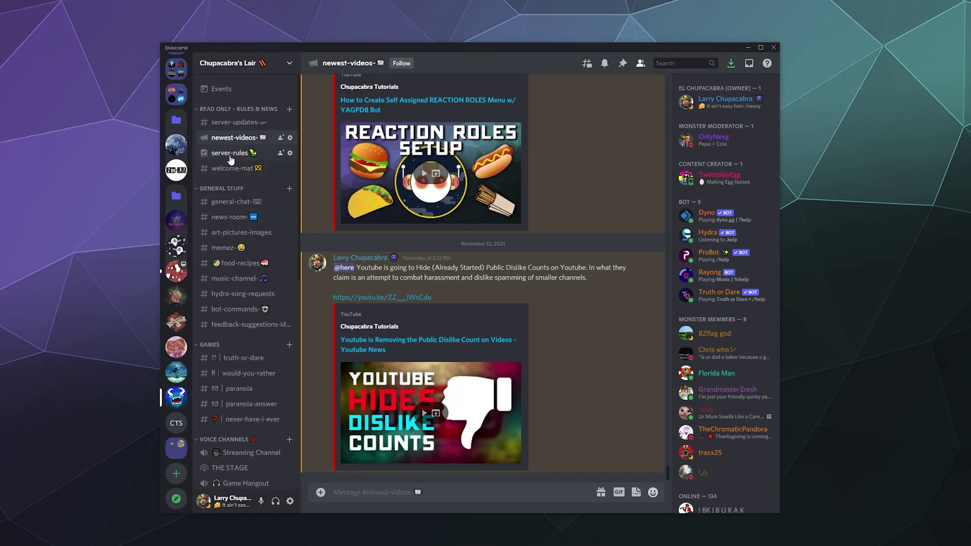
View the ten numbered rules in Chupacabra's Lair's #server-rules channel.
{"action": "left_click", "coordinate": [230, 154]}
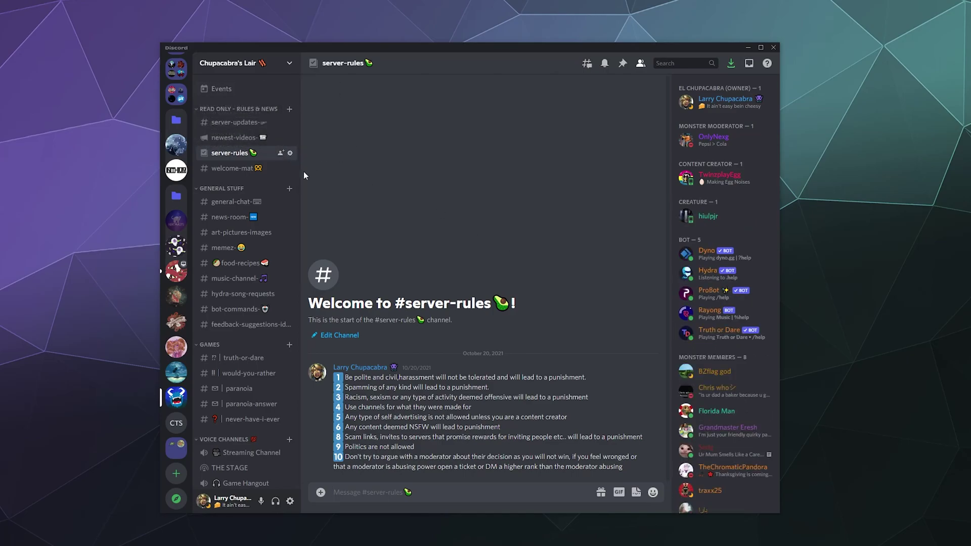
Browse the #newest-videos and #server-updates channels, scrolling through their posts.
{"action": "left_click", "coordinate": [235, 142]}
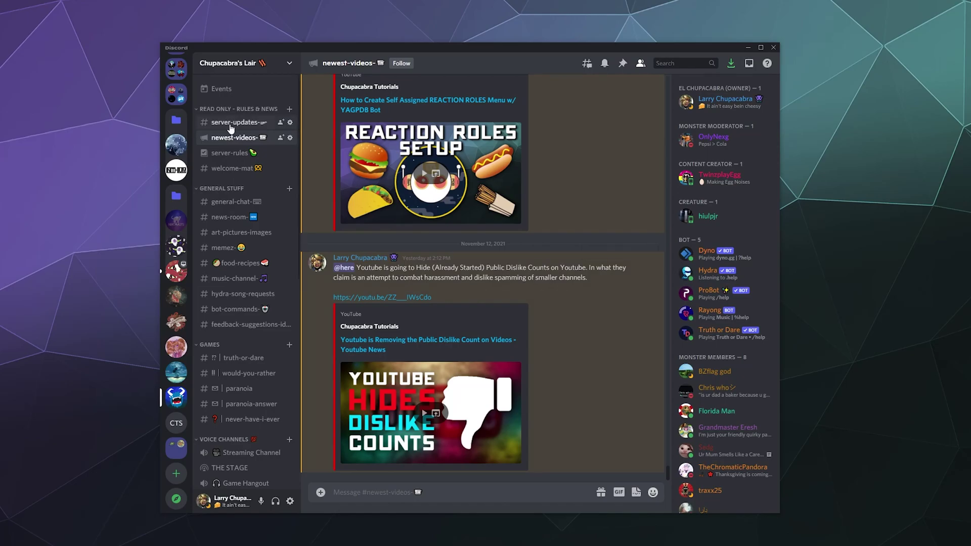
{"action": "left_click", "coordinate": [236, 122]}
{"action": "scroll", "coordinate": [542, 324], "scroll_direction": "up", "scroll_amount": 6}
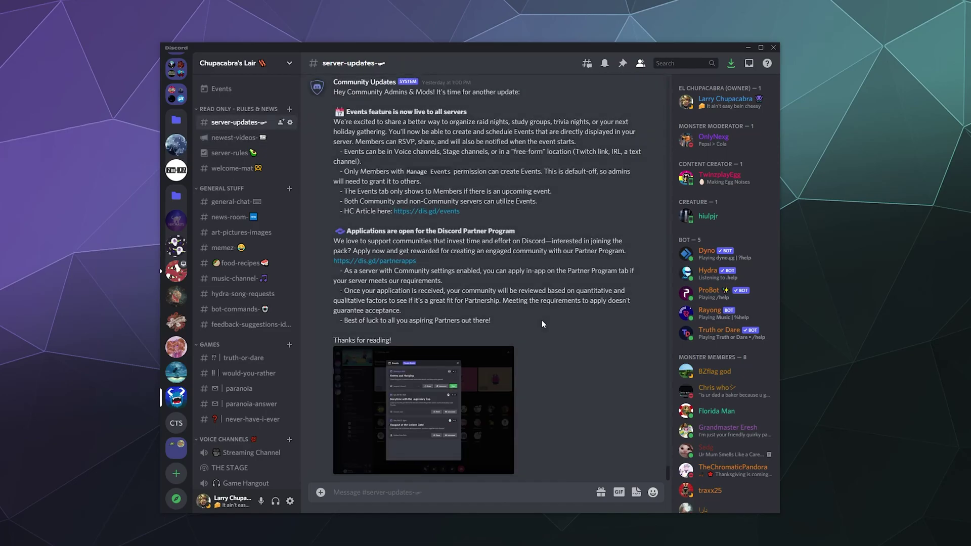
{"action": "scroll", "coordinate": [541, 324], "scroll_direction": "down", "scroll_amount": 7}
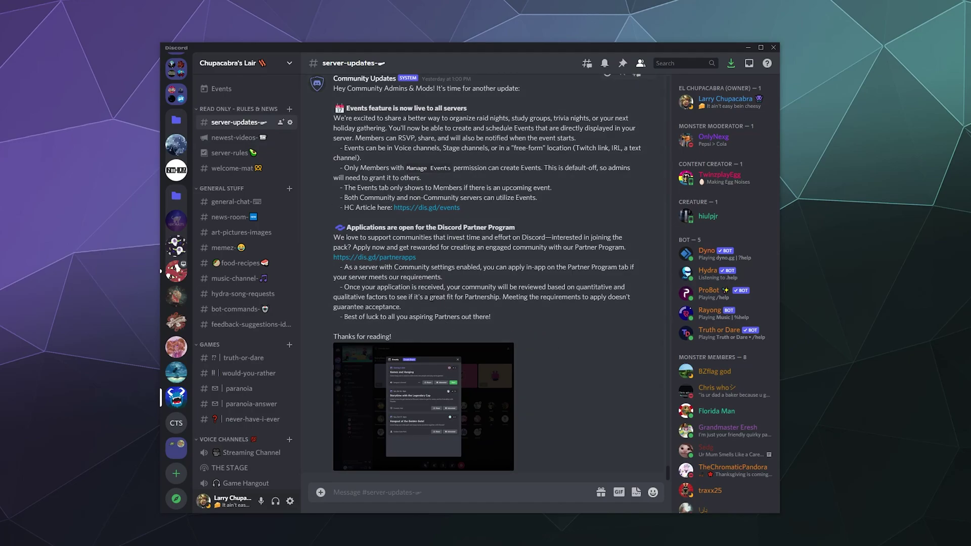
{"action": "scroll", "coordinate": [429, 310], "scroll_direction": "up", "scroll_amount": 15}
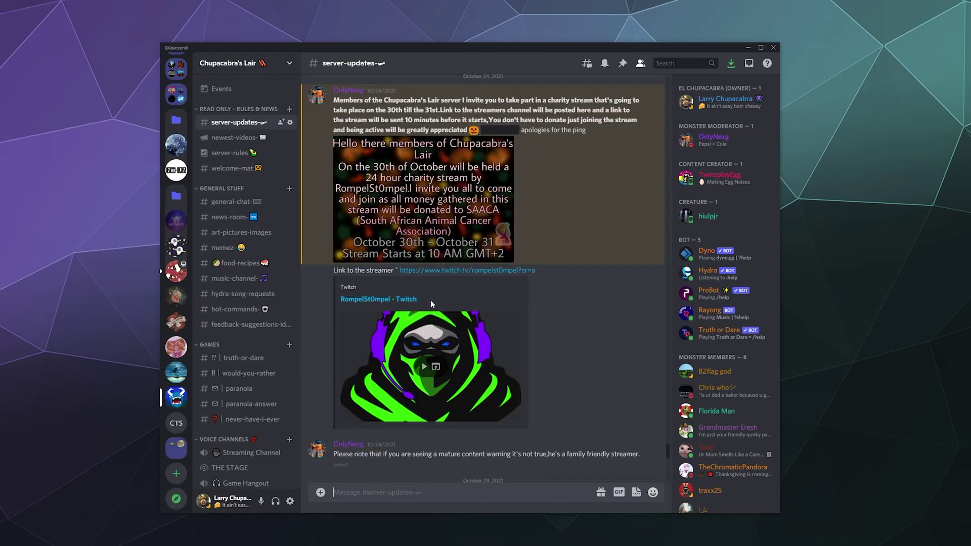
{"action": "scroll", "coordinate": [395, 235], "scroll_direction": "up", "scroll_amount": 15}
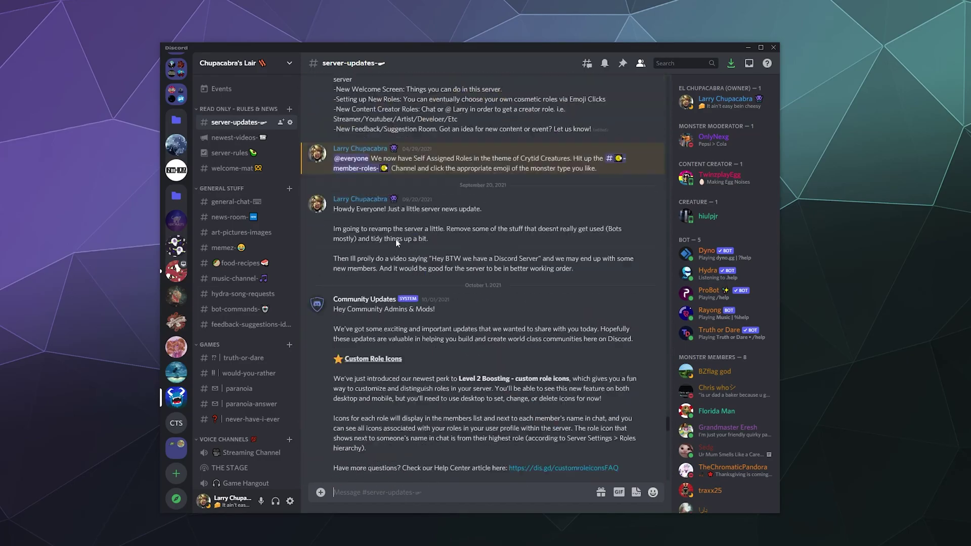
{"action": "scroll", "coordinate": [446, 235], "scroll_direction": "down", "scroll_amount": 20}
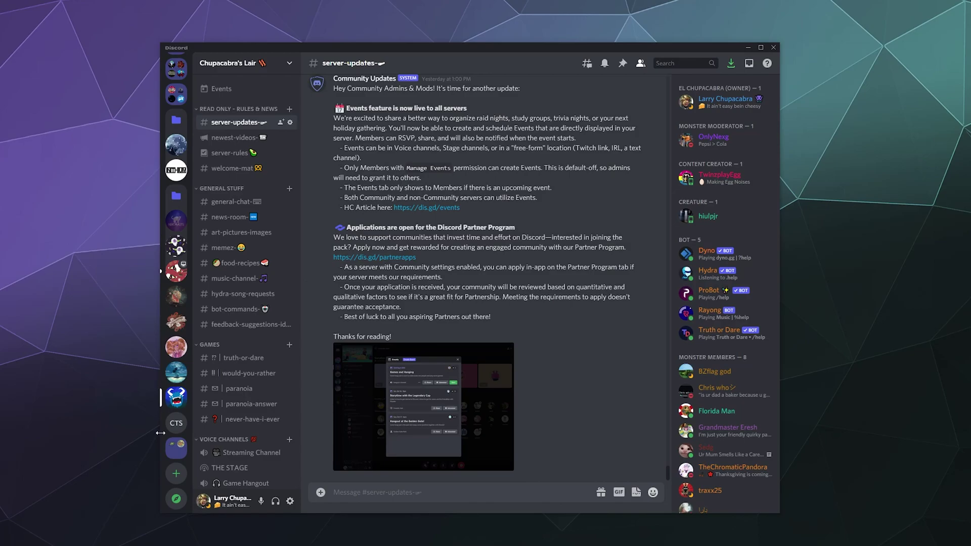
Create a READ ONLY CHANNELS category in the Chupacabra Test Server and drag it above TEXT CHANNELS.
{"action": "left_click", "coordinate": [182, 426]}
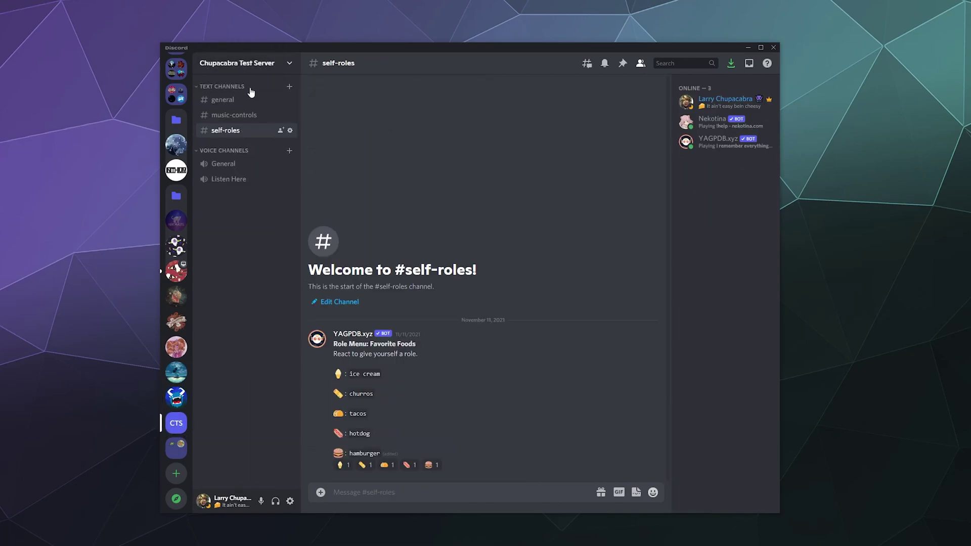
{"action": "left_click", "coordinate": [240, 104]}
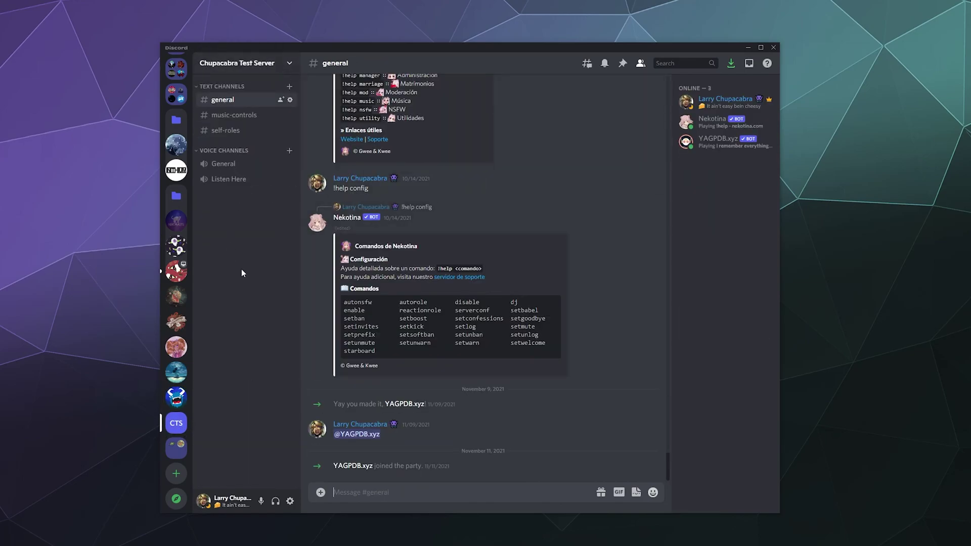
{"action": "right_click", "coordinate": [237, 405]}
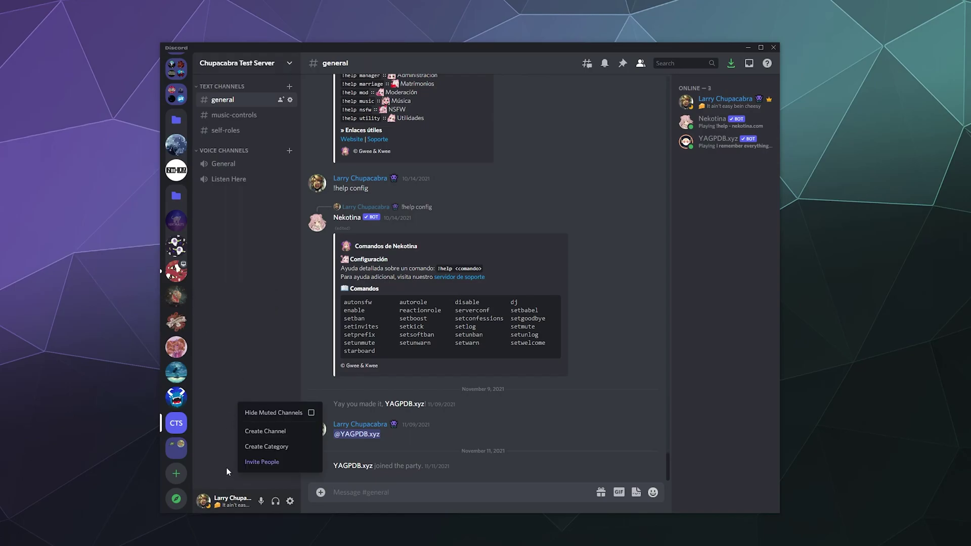
{"action": "left_click", "coordinate": [263, 446]}
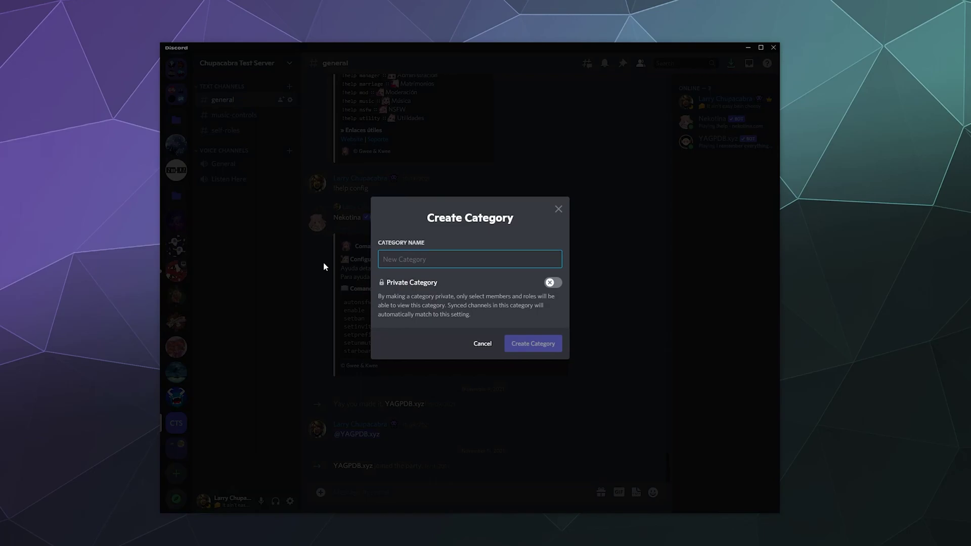
{"action": "type", "text": "READ Onl"}
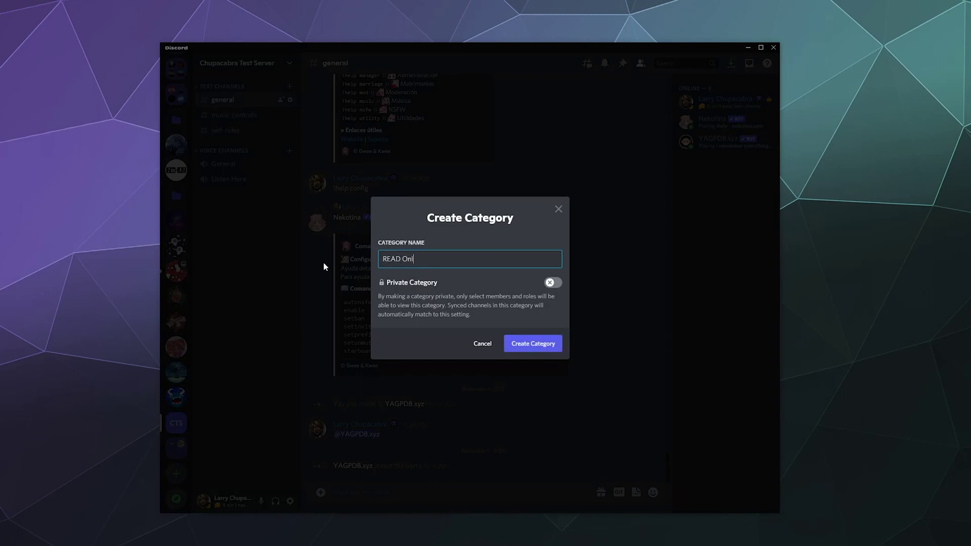
{"action": "key", "text": "BackSpace"}
{"action": "key", "text": "BackSpace"}
{"action": "type", "text": "NLY CHANNELS"}
{"action": "left_click", "coordinate": [537, 340]}
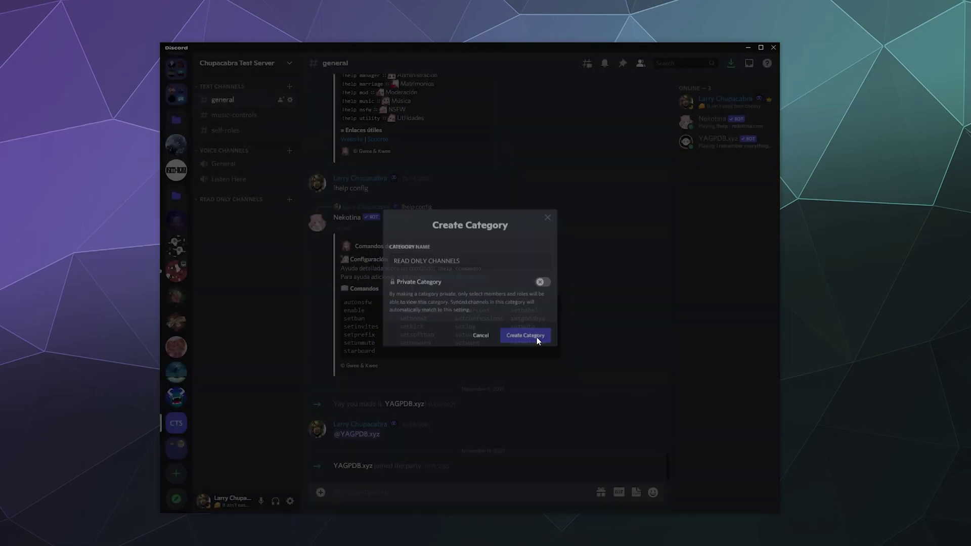
{"action": "left_click_drag", "start_coordinate": [229, 199], "coordinate": [224, 84]}
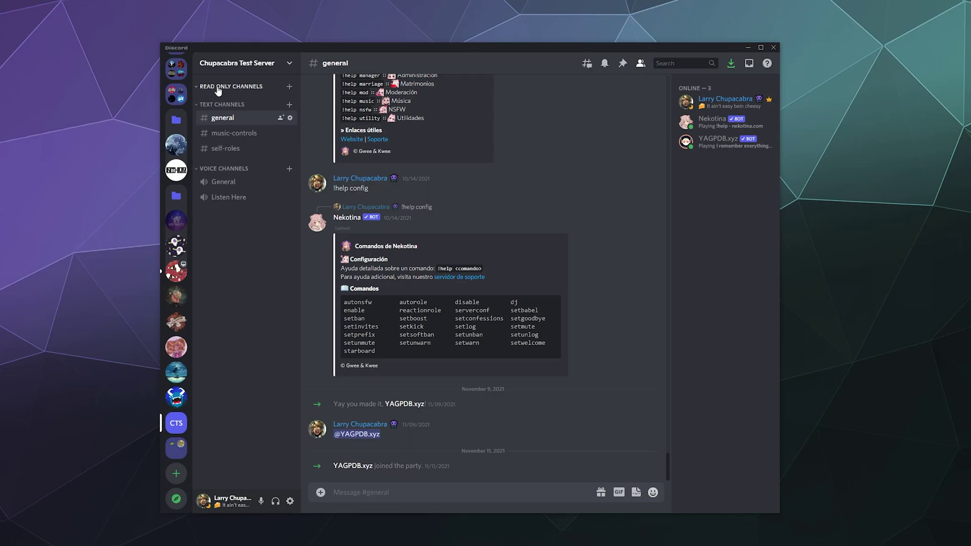
{"action": "right_click", "coordinate": [219, 91]}
{"action": "left_click", "coordinate": [255, 165]}
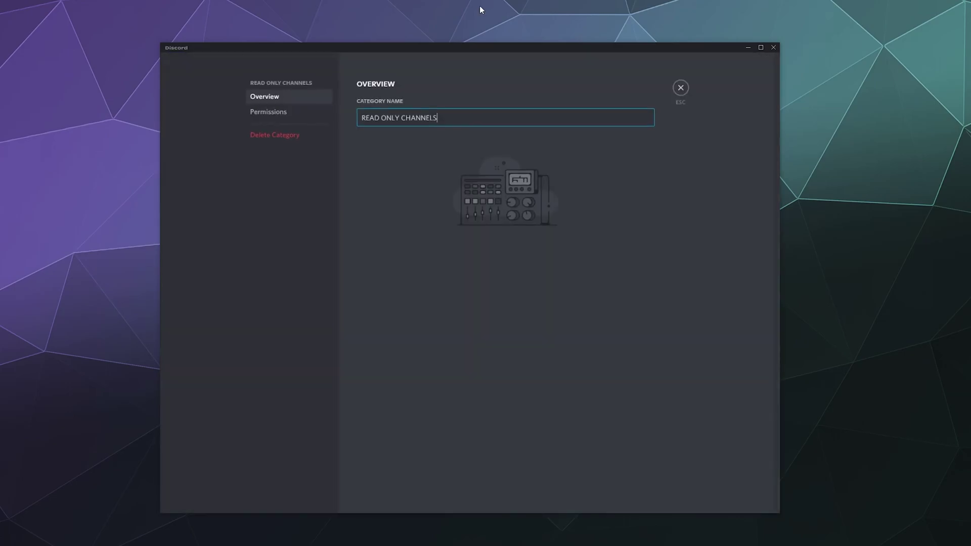
{"action": "left_click", "coordinate": [256, 114]}
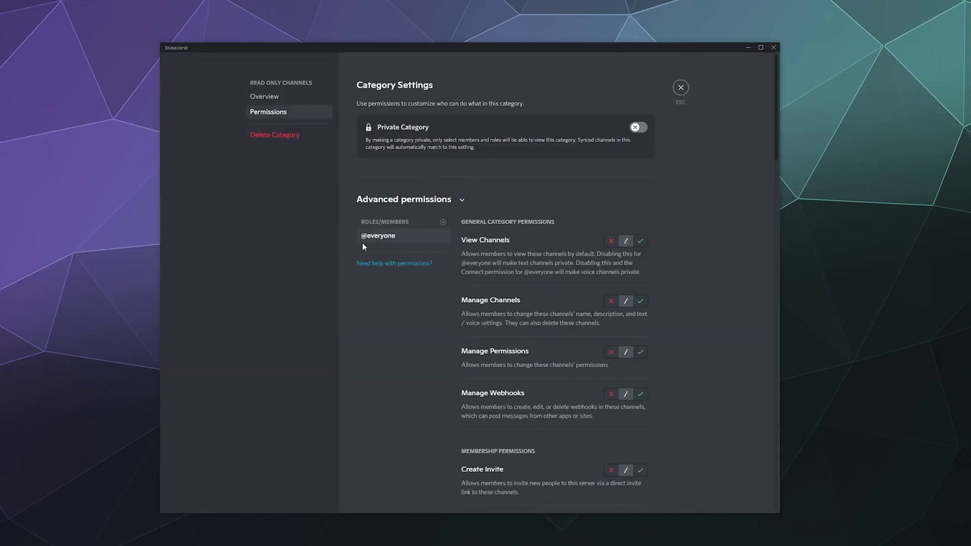
{"action": "scroll", "coordinate": [617, 357], "scroll_direction": "down", "scroll_amount": 5}
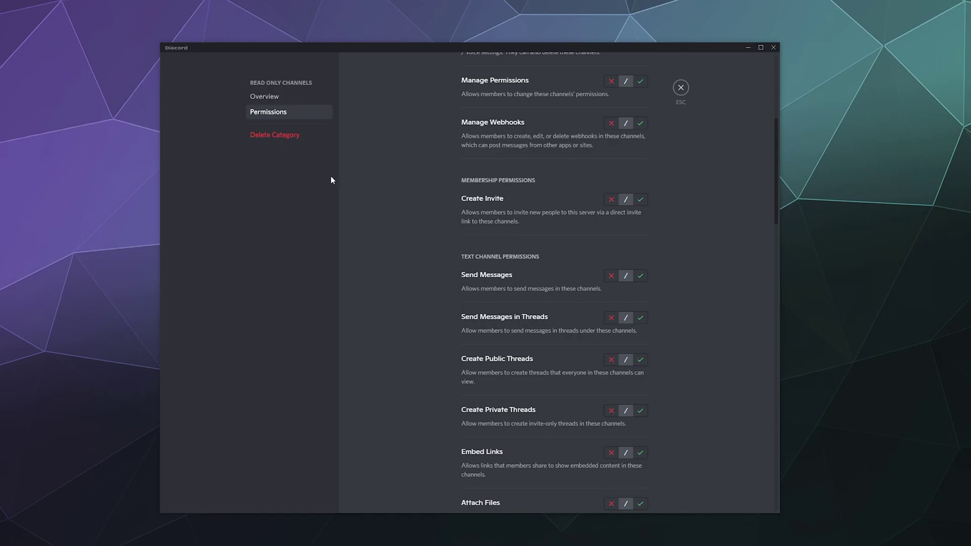
{"action": "scroll", "coordinate": [445, 224], "scroll_direction": "up", "scroll_amount": 5}
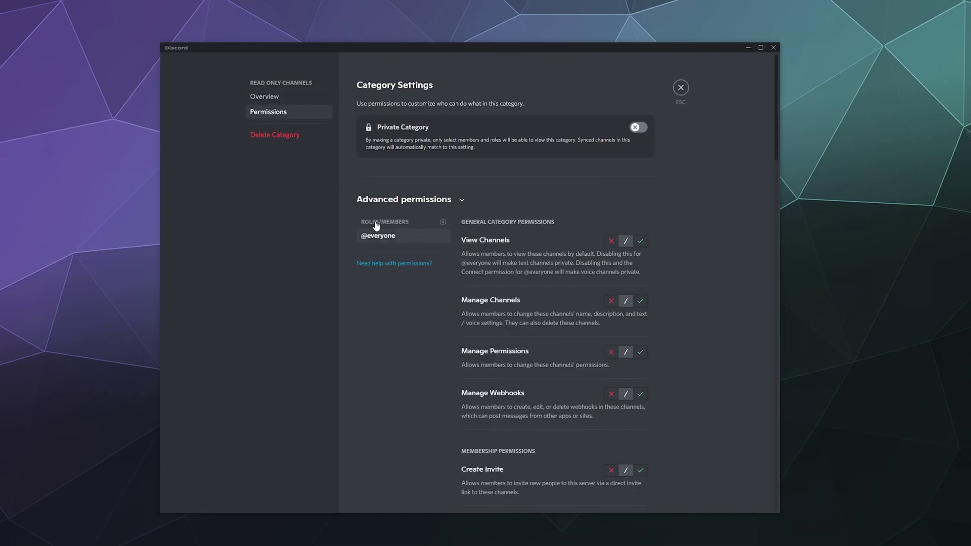
{"action": "scroll", "coordinate": [497, 290], "scroll_direction": "down", "scroll_amount": 10}
{"action": "scroll", "coordinate": [495, 326], "scroll_direction": "up", "scroll_amount": 4}
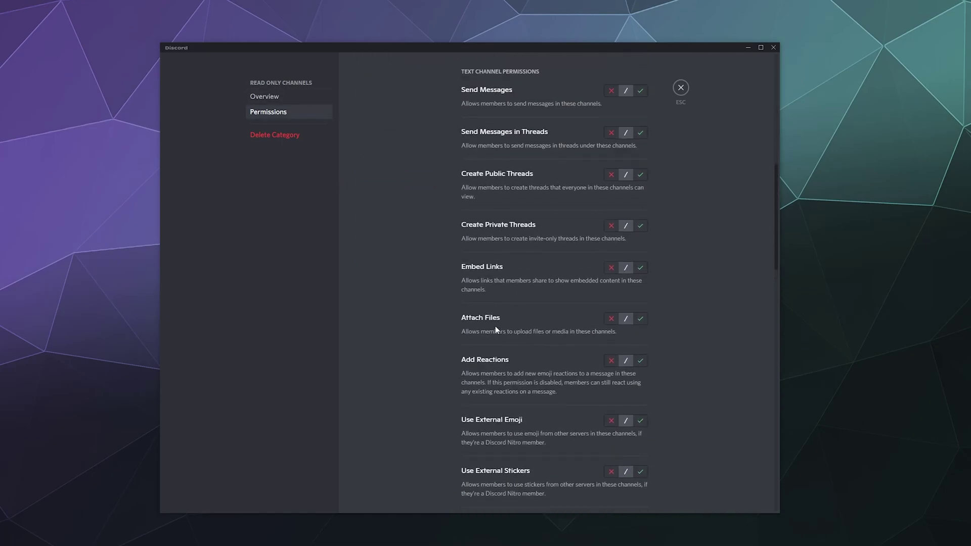
{"action": "scroll", "coordinate": [496, 232], "scroll_direction": "up", "scroll_amount": 1}
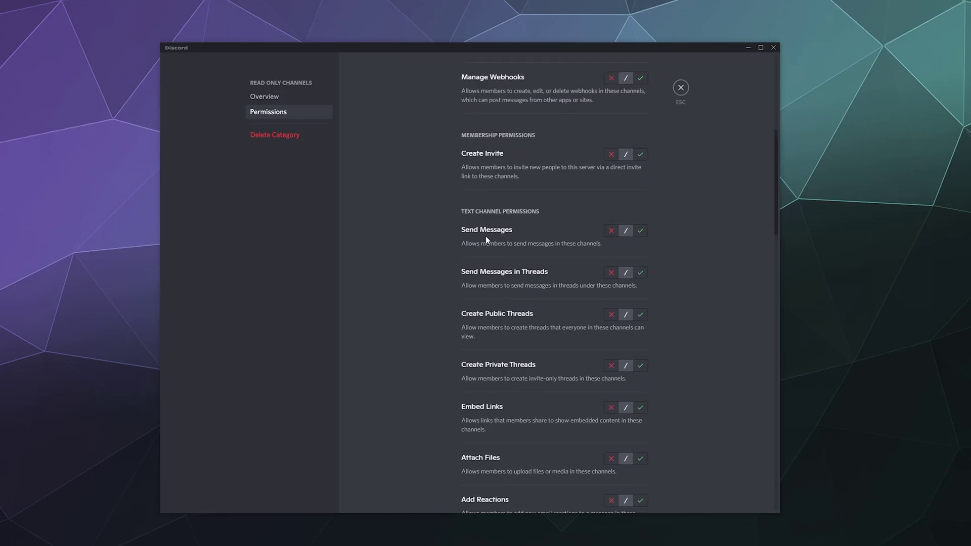
{"action": "left_click", "coordinate": [611, 231]}
{"action": "left_click", "coordinate": [638, 489]}
{"action": "scroll", "coordinate": [501, 296], "scroll_direction": "down", "scroll_amount": 4}
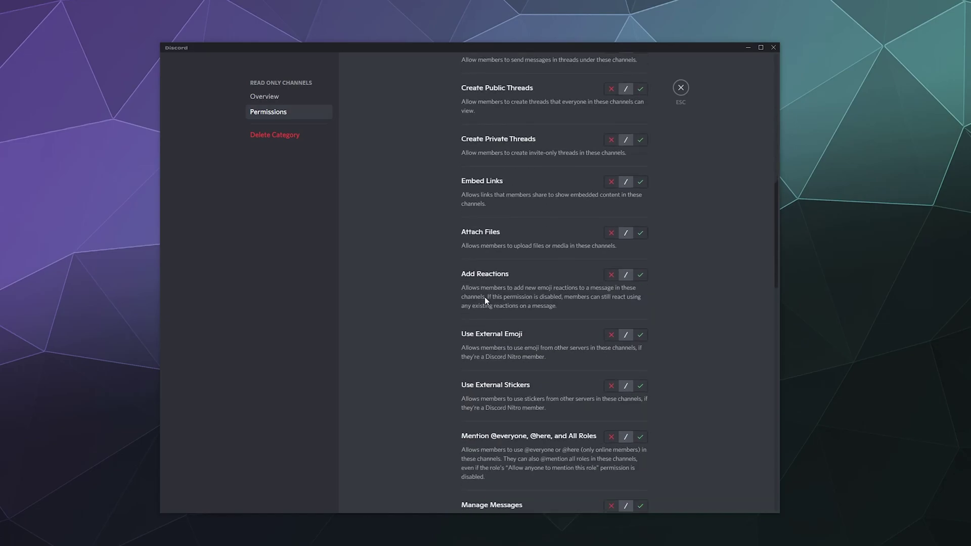
{"action": "left_click", "coordinate": [611, 274]}
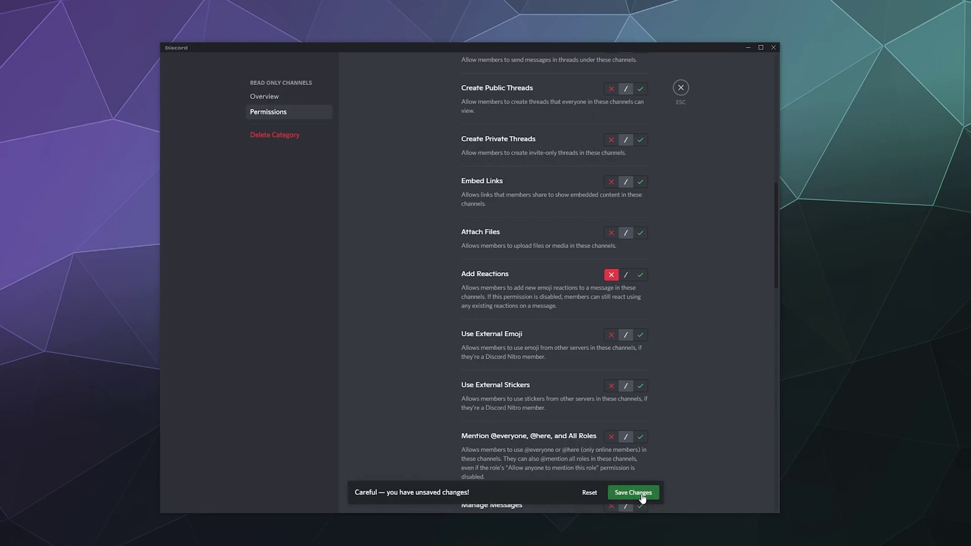
{"action": "left_click", "coordinate": [685, 91]}
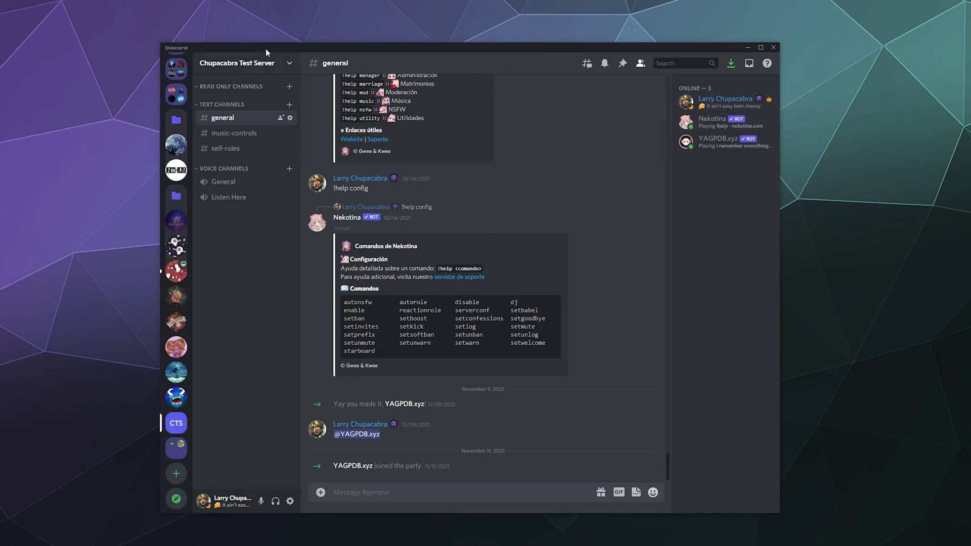
Create a #rules text channel under the READ ONLY CHANNELS category.
{"action": "right_click", "coordinate": [256, 86]}
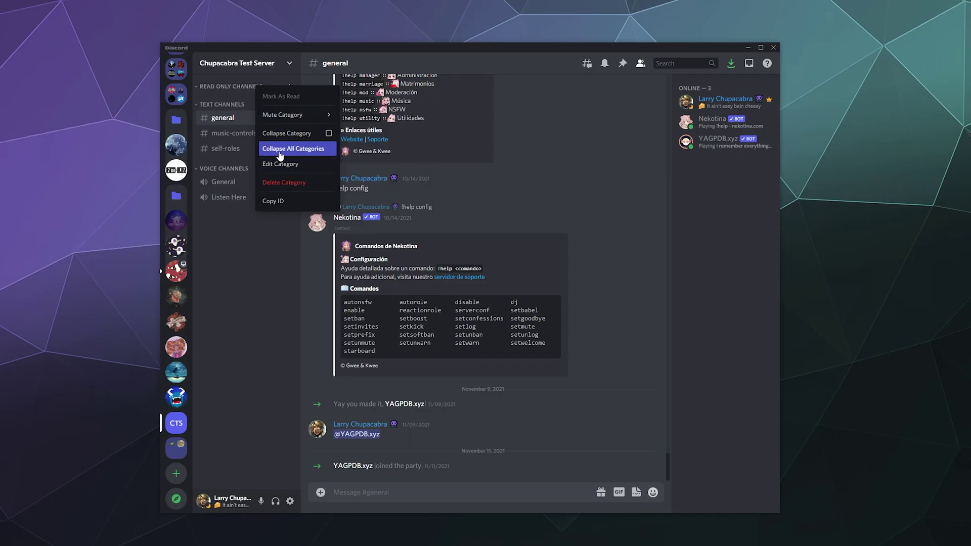
{"action": "left_click", "coordinate": [308, 72]}
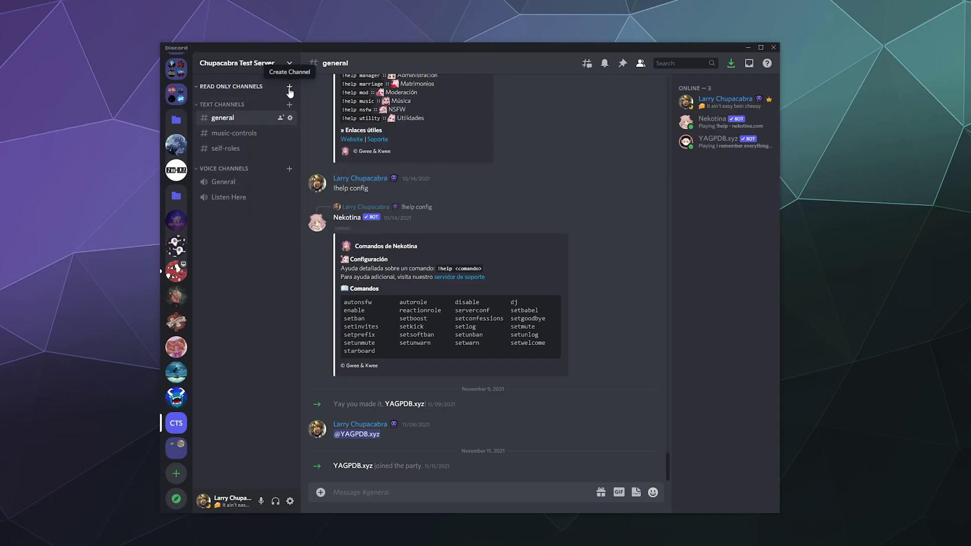
{"action": "left_click", "coordinate": [289, 88]}
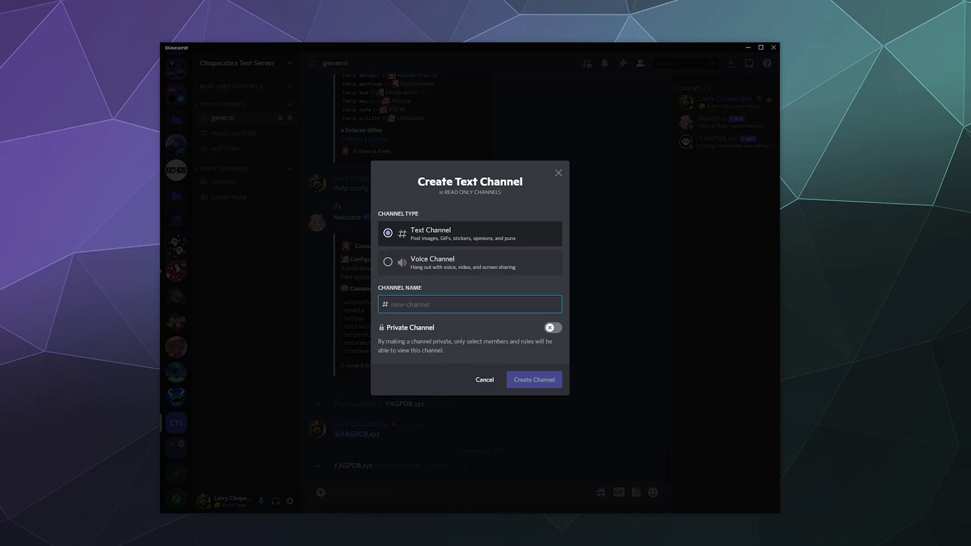
{"action": "type", "text": "rules"}
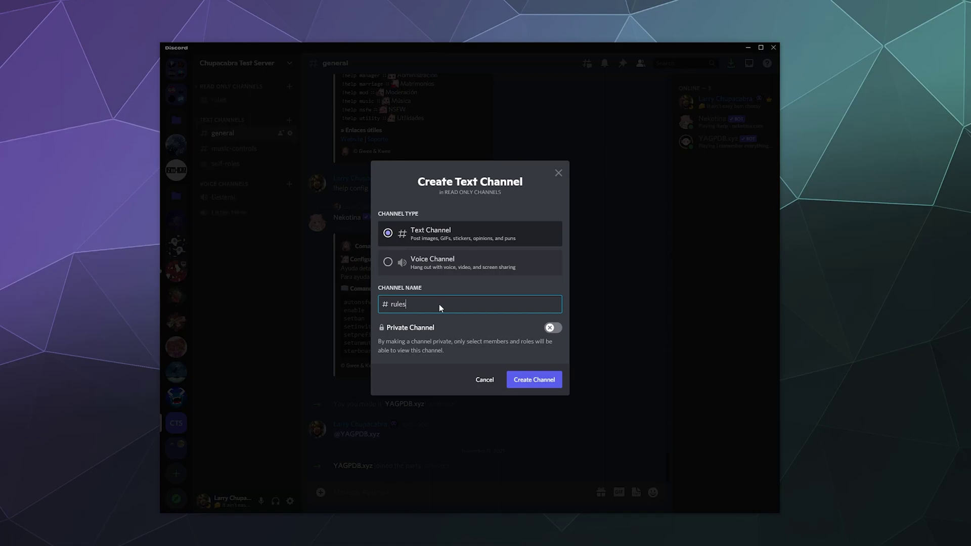
{"action": "key", "text": "Return"}
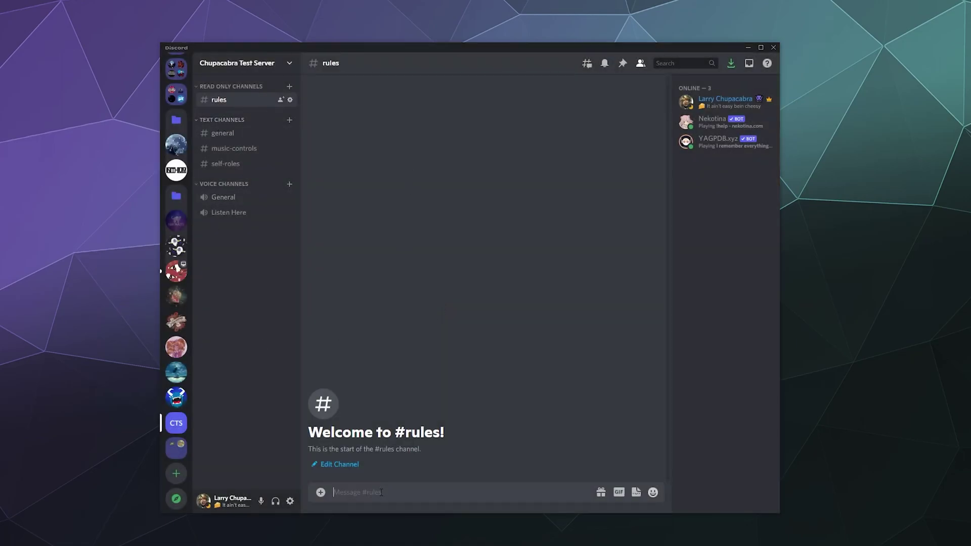
Post rules '1. Be Civil' and '2. No Harassment' in #rules.
{"action": "type", "text": "1. BE"}
{"action": "key", "text": "BackSpace"}
{"action": "type", "text": "e Civil"}
{"action": "key", "text": "Return"}
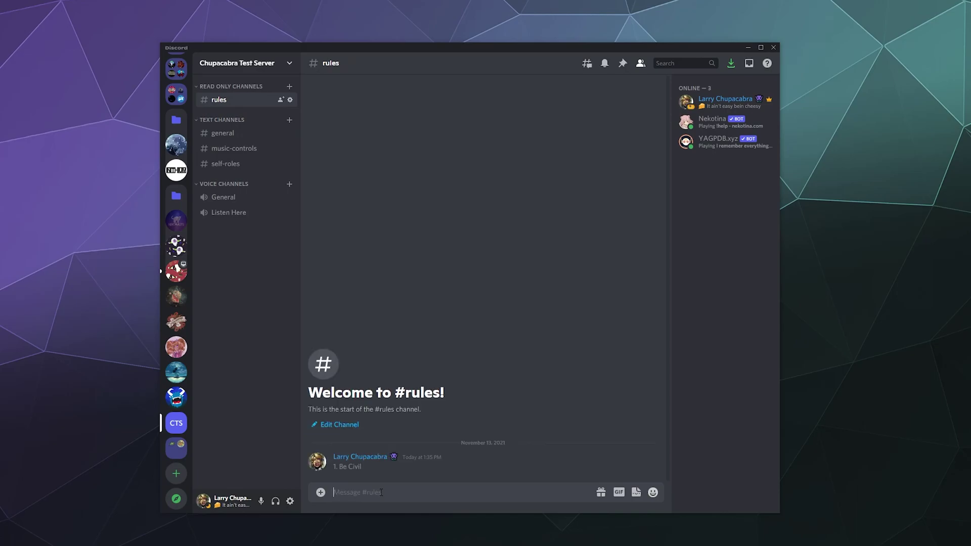
{"action": "type", "text": "2. No Harassment"}
{"action": "key", "text": "Return"}
Post '3. No NSFW Content. Like Gore or Pornography', fixing 'COntent' via spellcheck.
{"action": "type", "text": "3"}
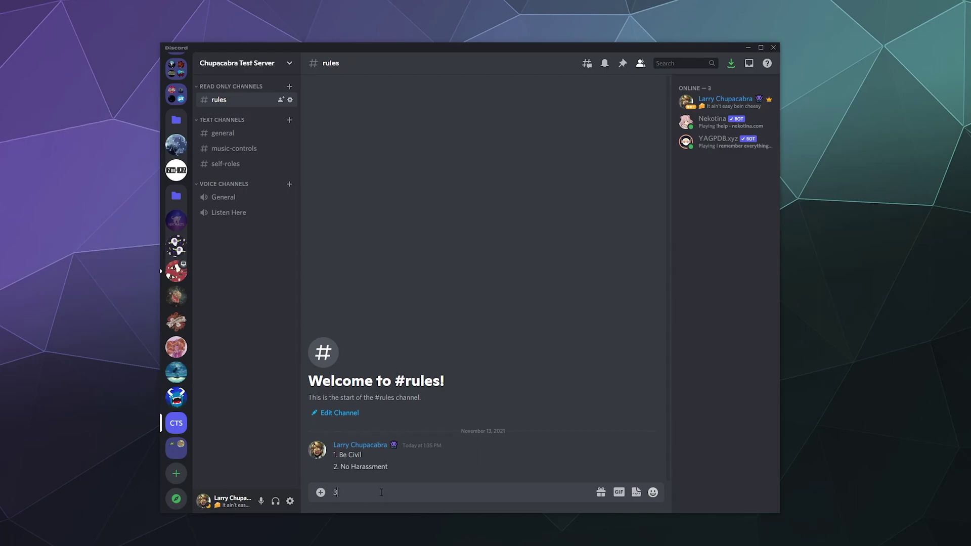
{"action": "type", "text": ". No NSFW COntent. Like Gore or Pornography"}
{"action": "right_click", "coordinate": [383, 492]}
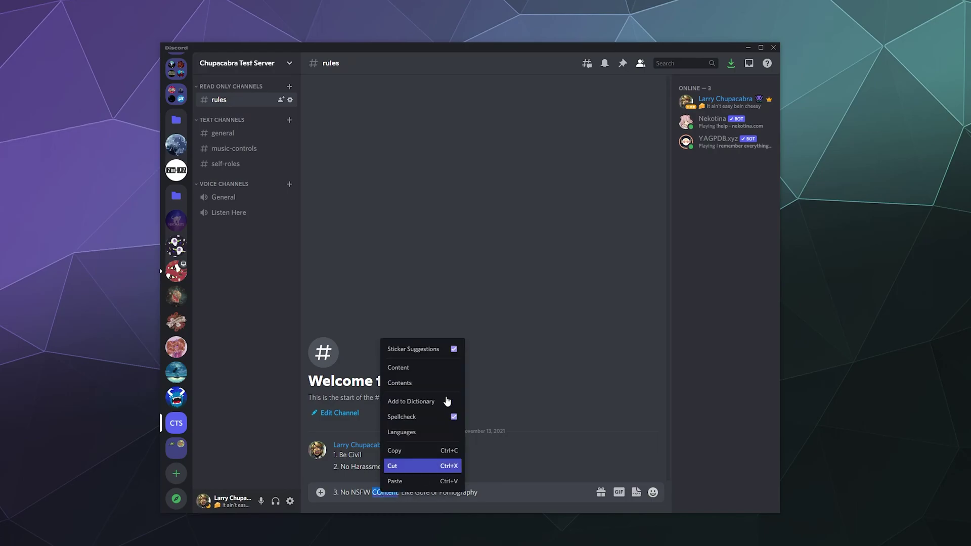
{"action": "left_click", "coordinate": [407, 366]}
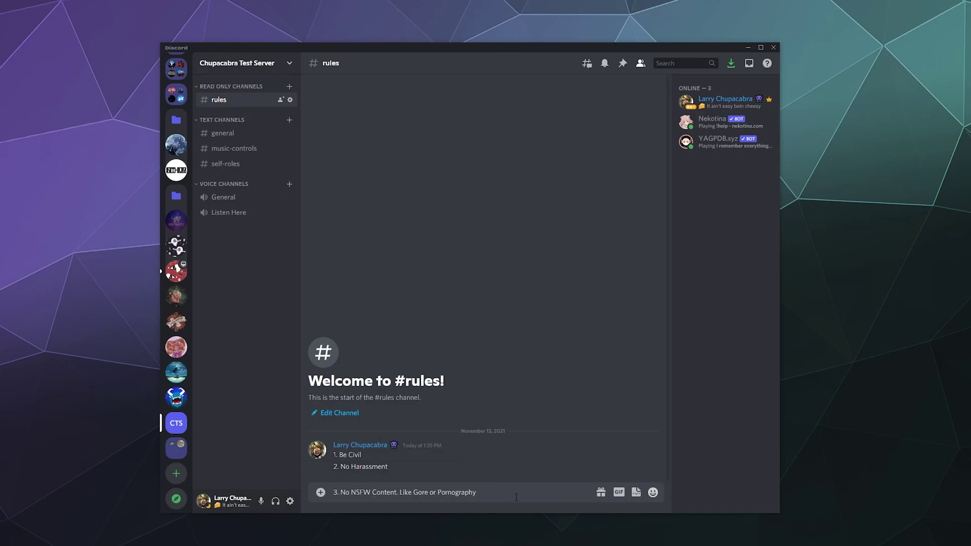
{"action": "key", "text": "Return"}
Post '4. No Link Spam' and begin drafting the fifth rule.
{"action": "type", "text": "4."}
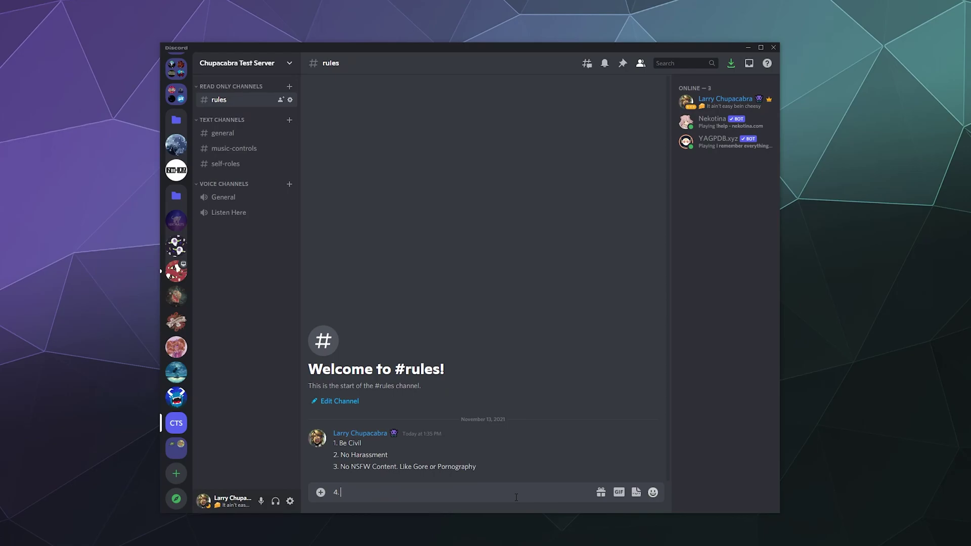
{"action": "type", "text": " No Link Spam"}
{"action": "key", "text": "Return"}
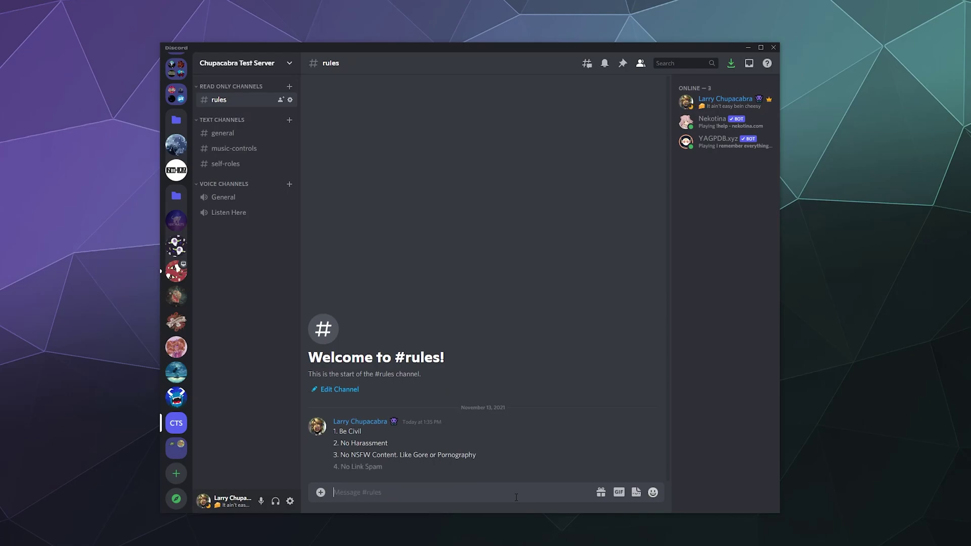
{"action": "type", "text": "5. Etc ET"}
{"action": "key", "text": "BackSpace"}
{"action": "type", "text": "tc"}
{"action": "key", "text": "Return"}
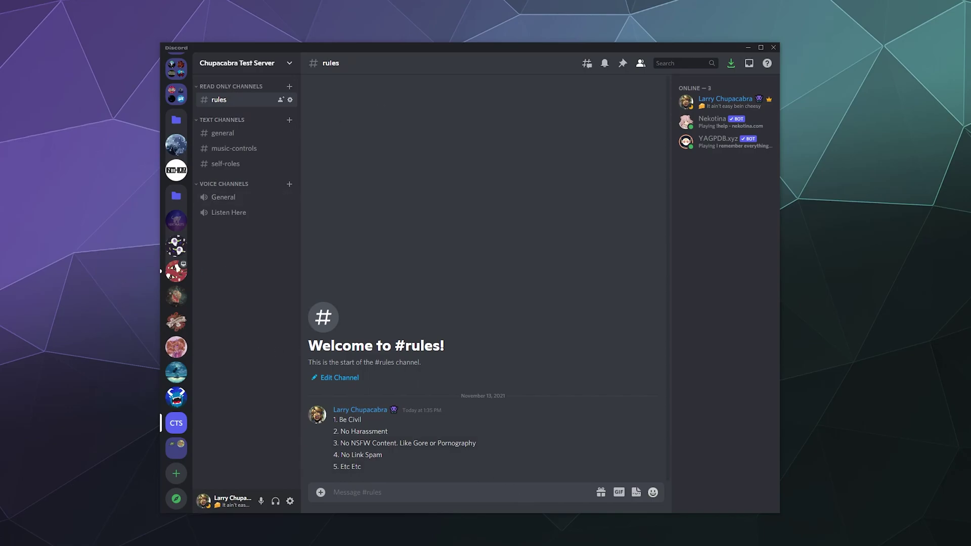
{"action": "right_click", "coordinate": [252, 97]}
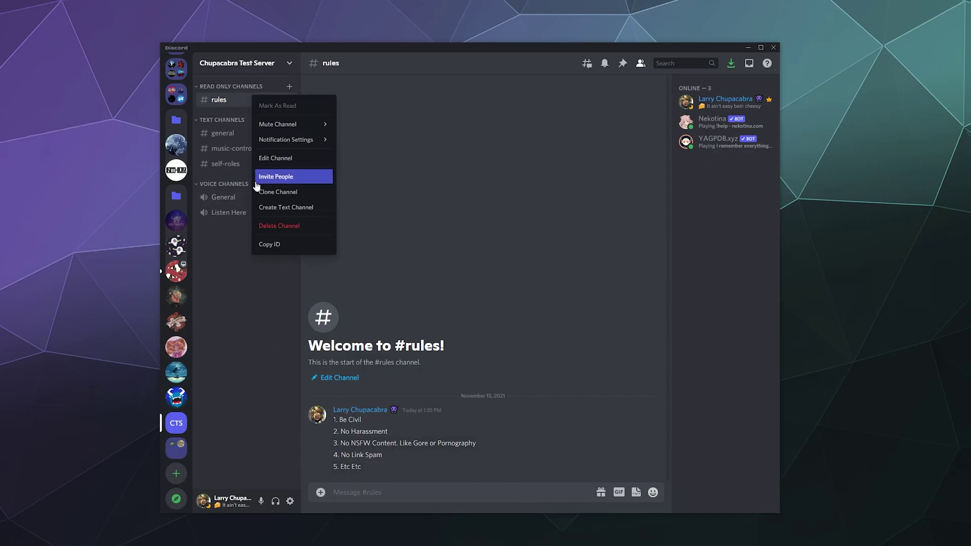
{"action": "left_click", "coordinate": [268, 158]}
{"action": "left_click", "coordinate": [316, 113]}
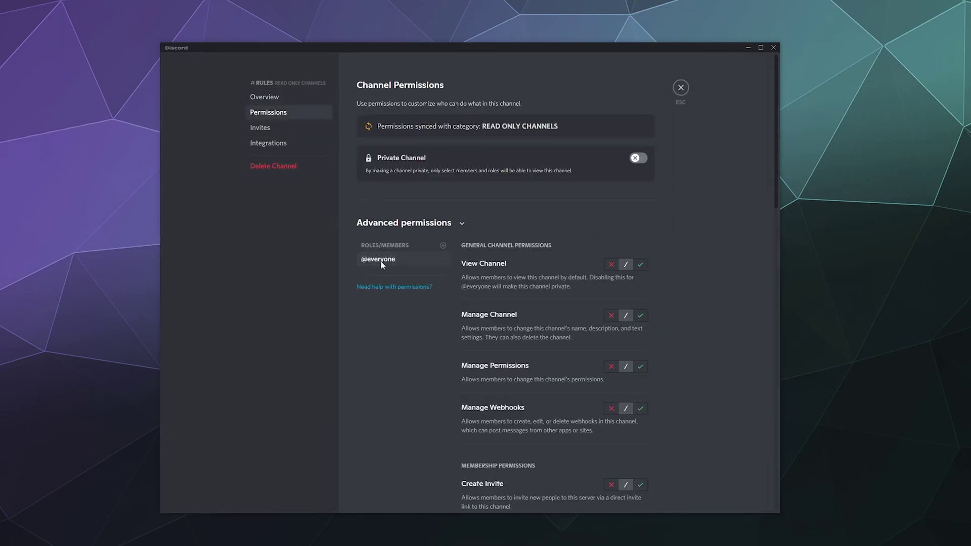
{"action": "scroll", "coordinate": [551, 292], "scroll_direction": "down", "scroll_amount": 7}
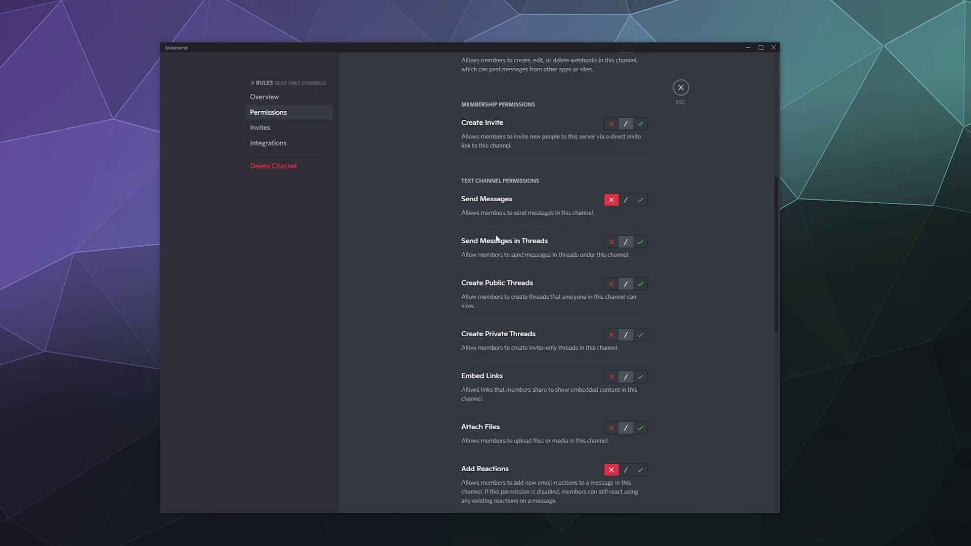
{"action": "scroll", "coordinate": [485, 258], "scroll_direction": "down", "scroll_amount": 4}
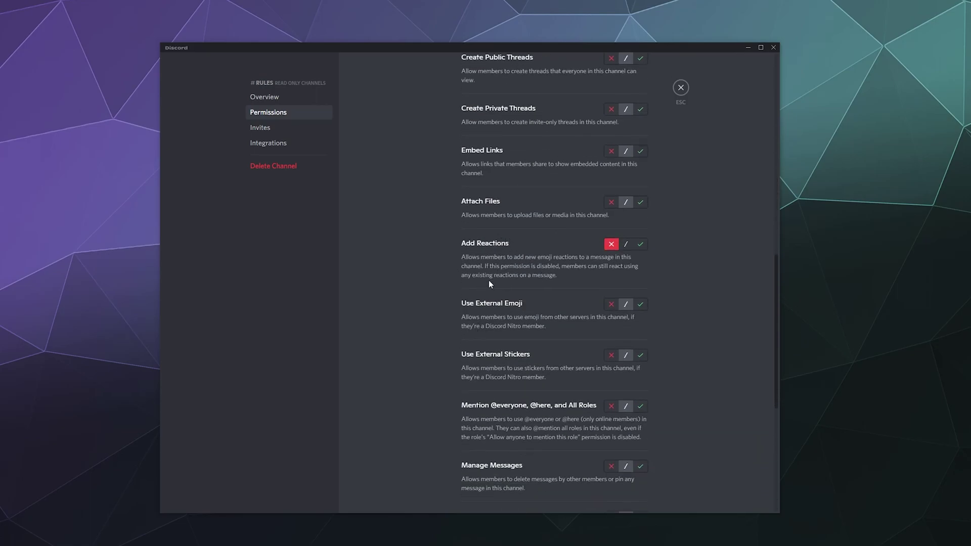
{"action": "scroll", "coordinate": [469, 354], "scroll_direction": "down", "scroll_amount": 4}
{"action": "scroll", "coordinate": [468, 345], "scroll_direction": "up", "scroll_amount": 4}
{"action": "left_click", "coordinate": [610, 355]}
{"action": "scroll", "coordinate": [590, 410], "scroll_direction": "down", "scroll_amount": 3}
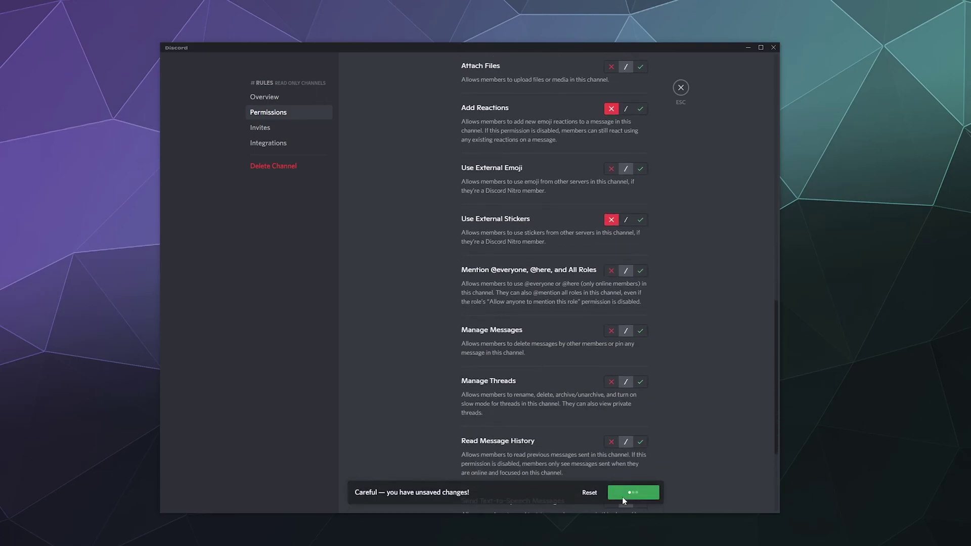
{"action": "left_click", "coordinate": [622, 496]}
{"action": "scroll", "coordinate": [494, 373], "scroll_direction": "down", "scroll_amount": 4}
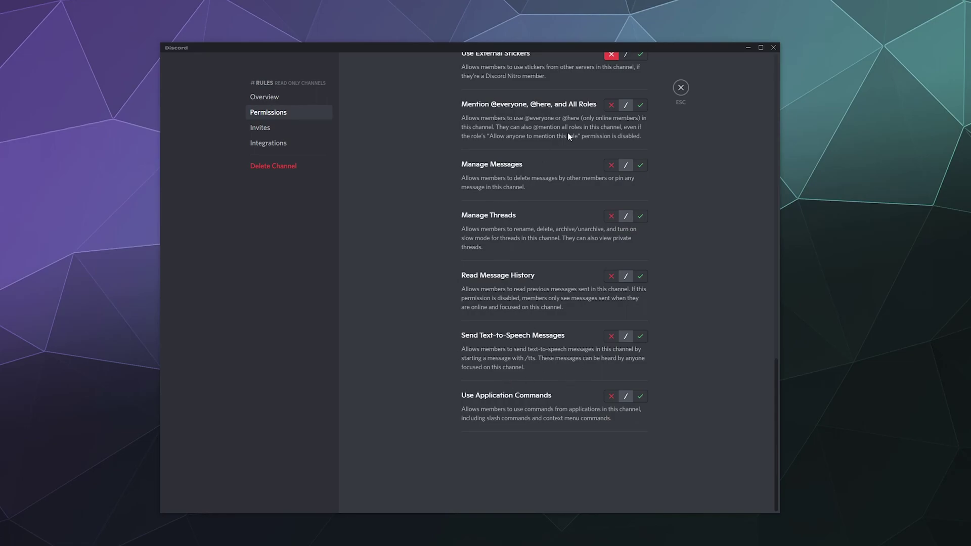
{"action": "left_click", "coordinate": [681, 87]}
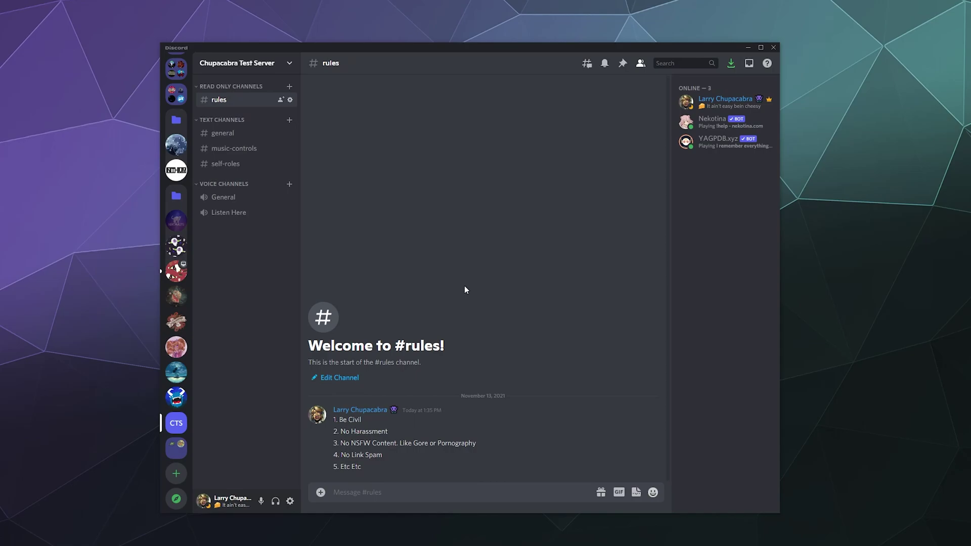
Switch back to the Chupacabra's Lair server.
{"action": "left_click", "coordinate": [177, 402]}
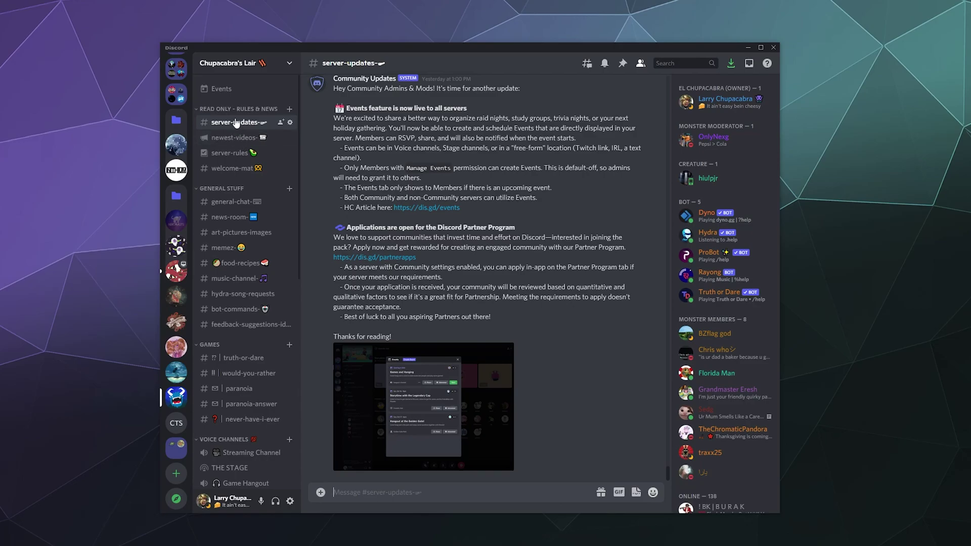
Inspect the #server-rules channel permissions in Chupacabra's Lair, then return to #server-updates.
{"action": "right_click", "coordinate": [235, 123]}
{"action": "mouse_move", "coordinate": [291, 177]}
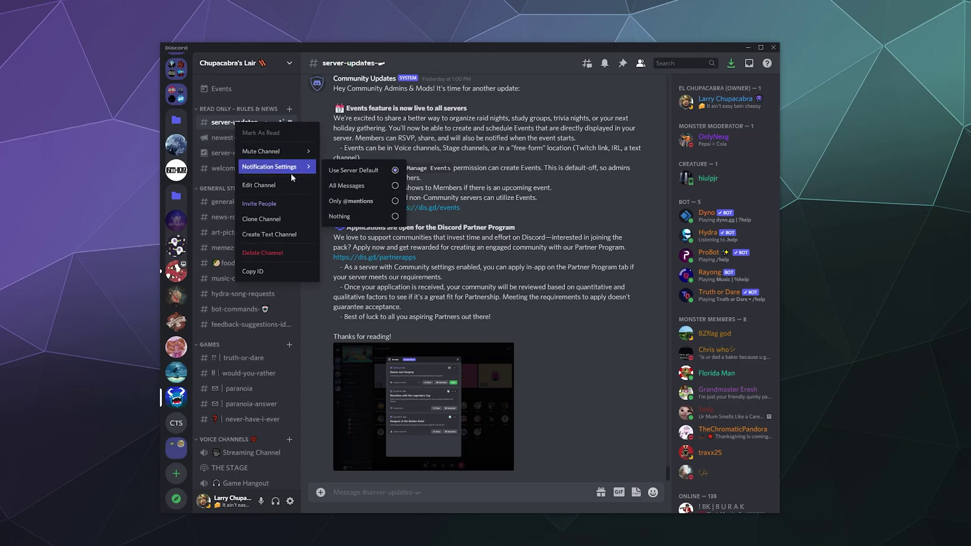
{"action": "right_click", "coordinate": [218, 153]}
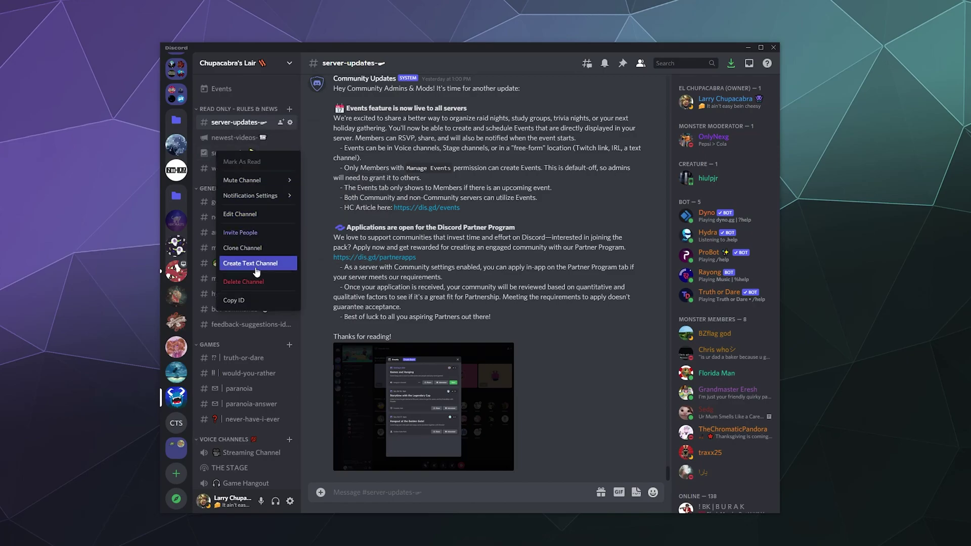
{"action": "left_click", "coordinate": [248, 215]}
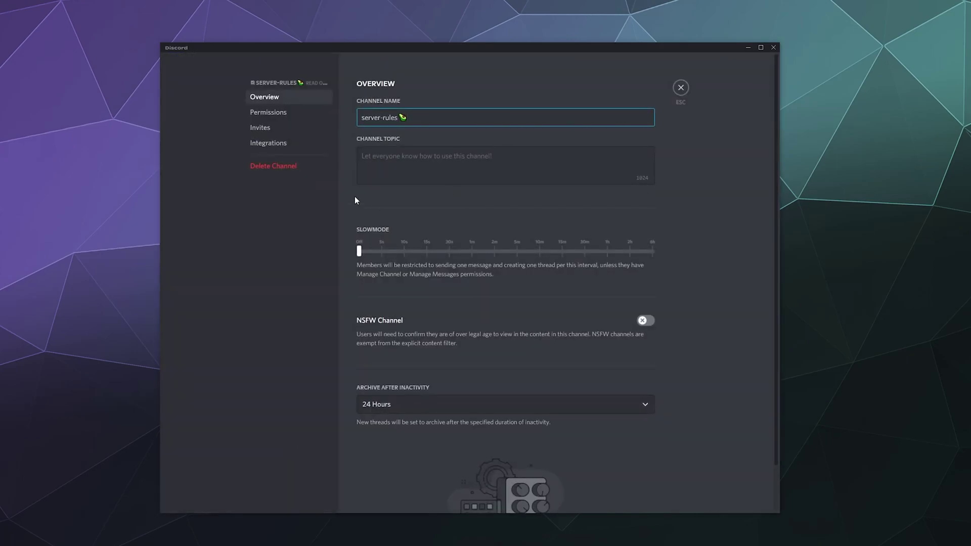
{"action": "left_click", "coordinate": [268, 111]}
{"action": "scroll", "coordinate": [534, 339], "scroll_direction": "down", "scroll_amount": 7}
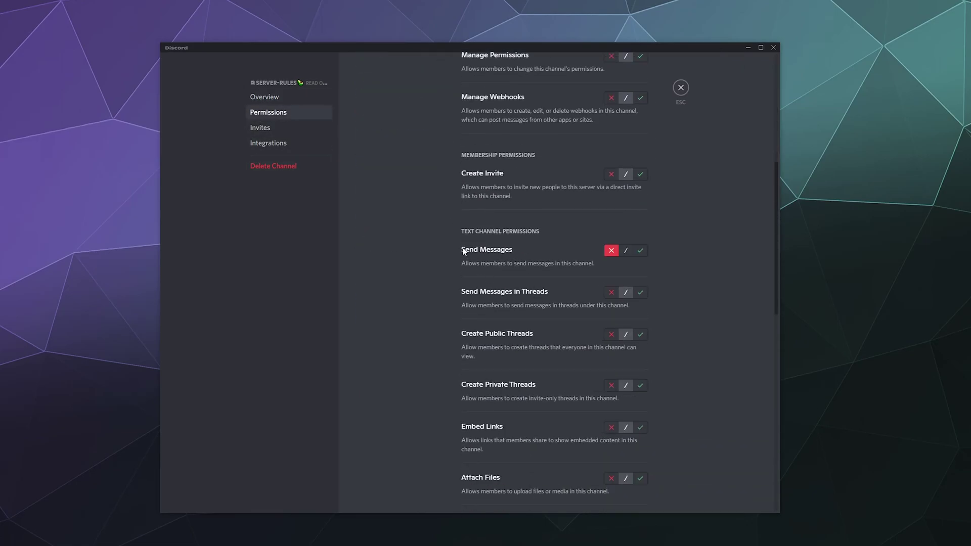
{"action": "scroll", "coordinate": [568, 202], "scroll_direction": "down", "scroll_amount": 5}
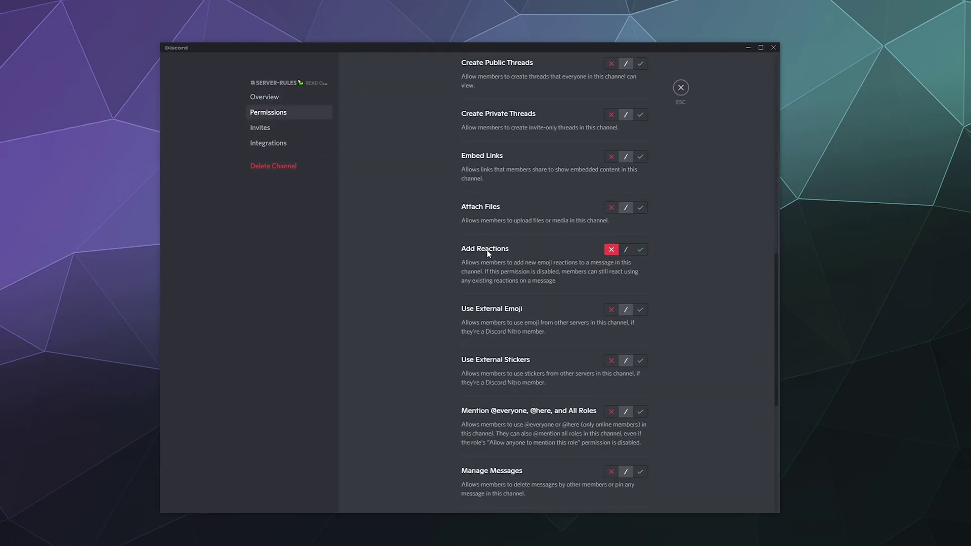
{"action": "left_click", "coordinate": [680, 87]}
{"action": "scroll", "coordinate": [448, 281], "scroll_direction": "up", "scroll_amount": 8}
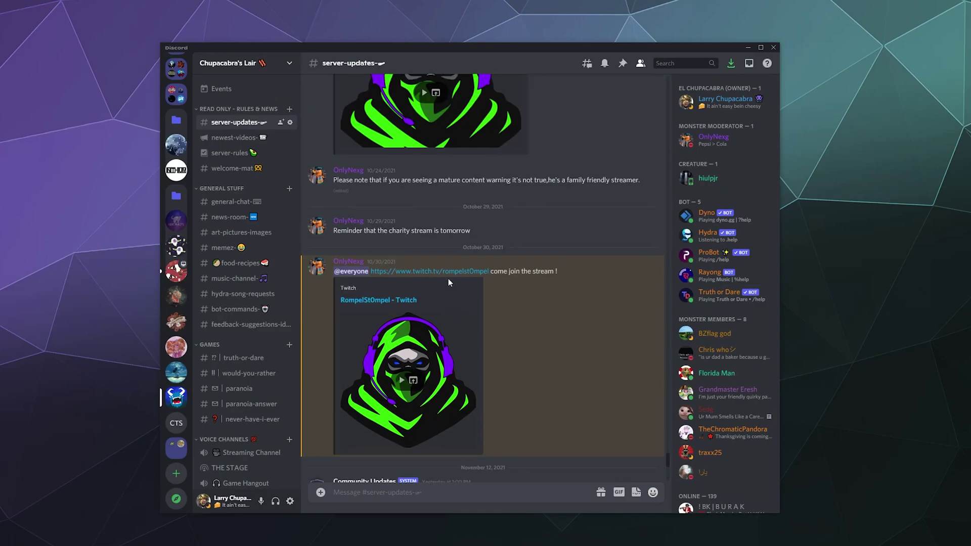
{"action": "scroll", "coordinate": [448, 278], "scroll_direction": "down", "scroll_amount": 8}
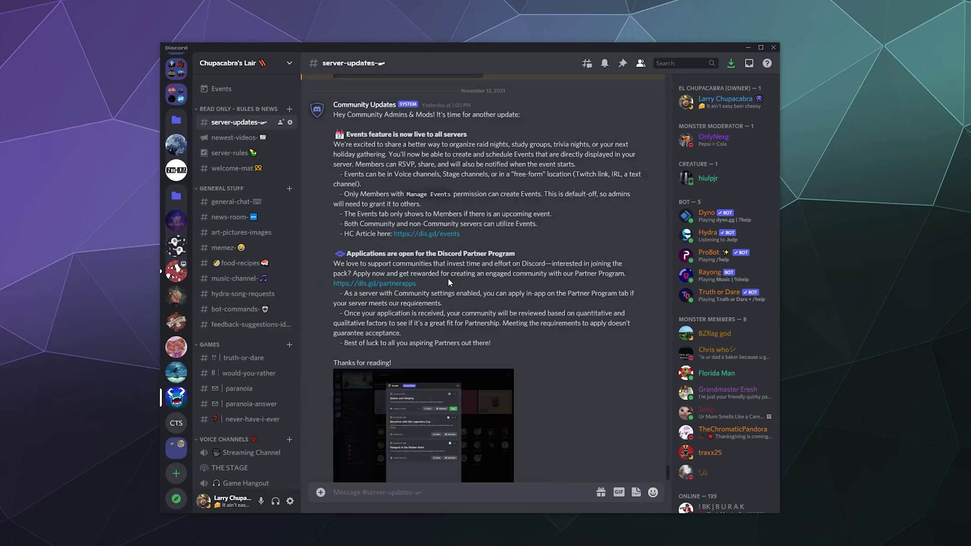
{"action": "scroll", "coordinate": [448, 278], "scroll_direction": "down", "scroll_amount": 1}
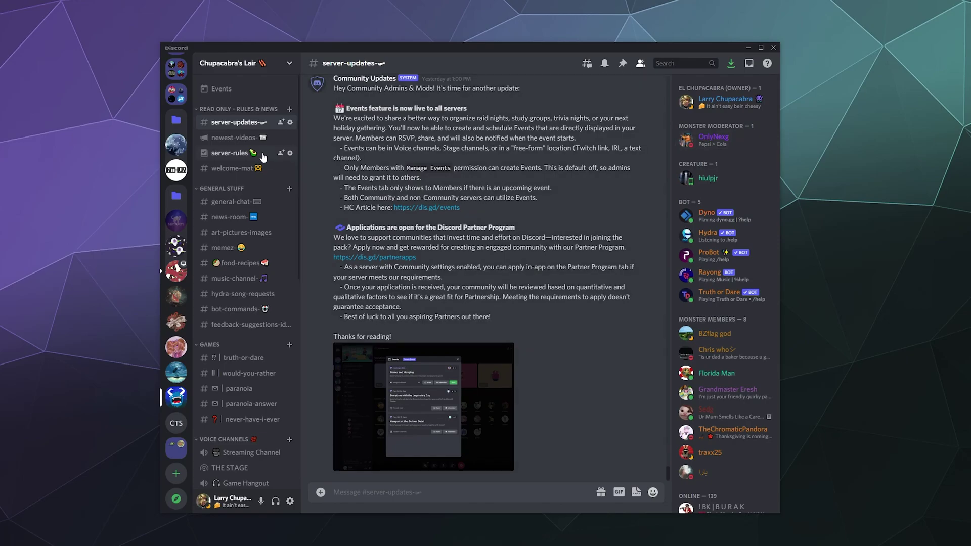
{"action": "left_click", "coordinate": [290, 124]}
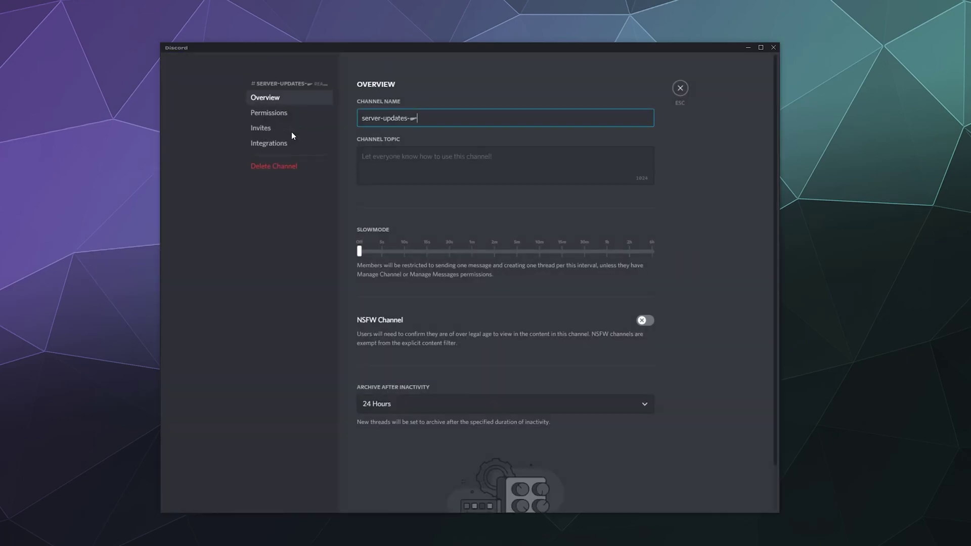
{"action": "left_click", "coordinate": [268, 112]}
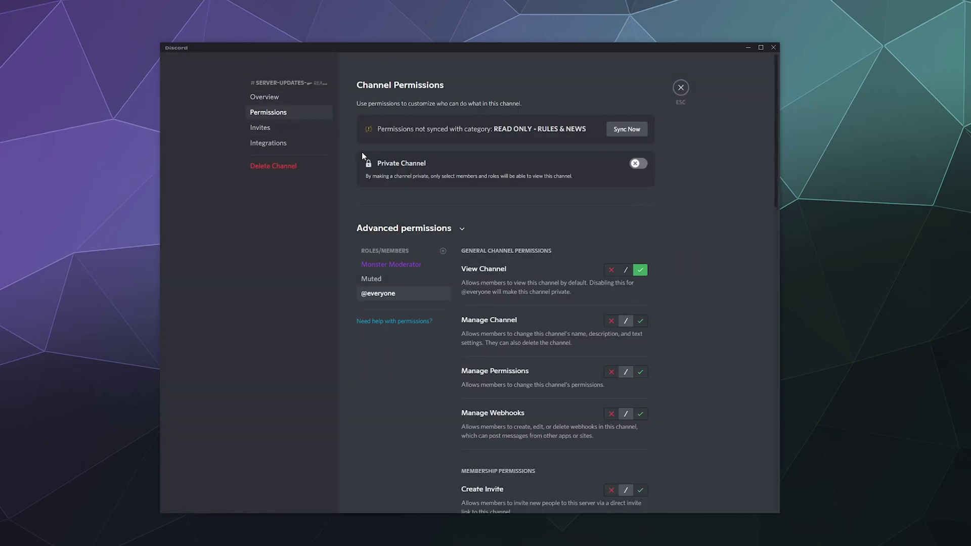
{"action": "left_click", "coordinate": [397, 265]}
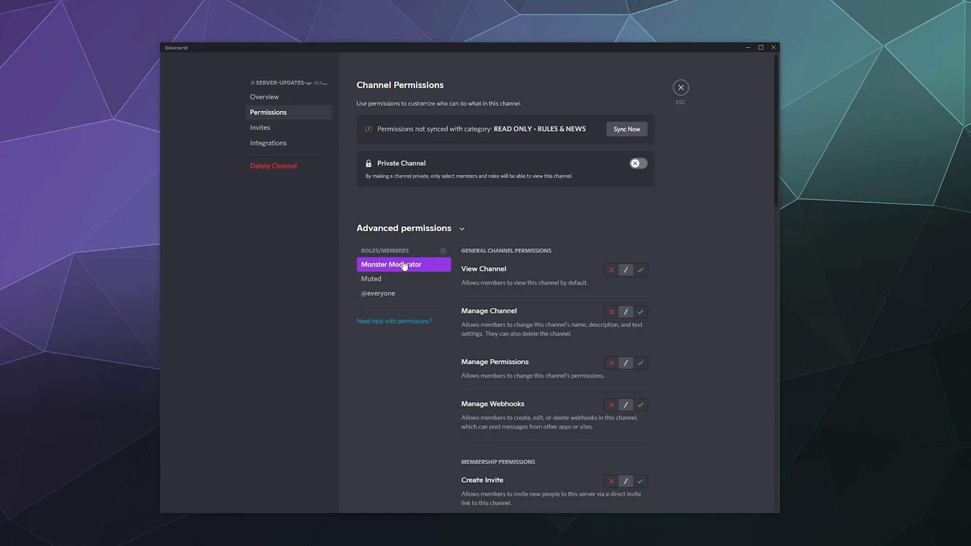
{"action": "scroll", "coordinate": [448, 271], "scroll_direction": "down", "scroll_amount": 7}
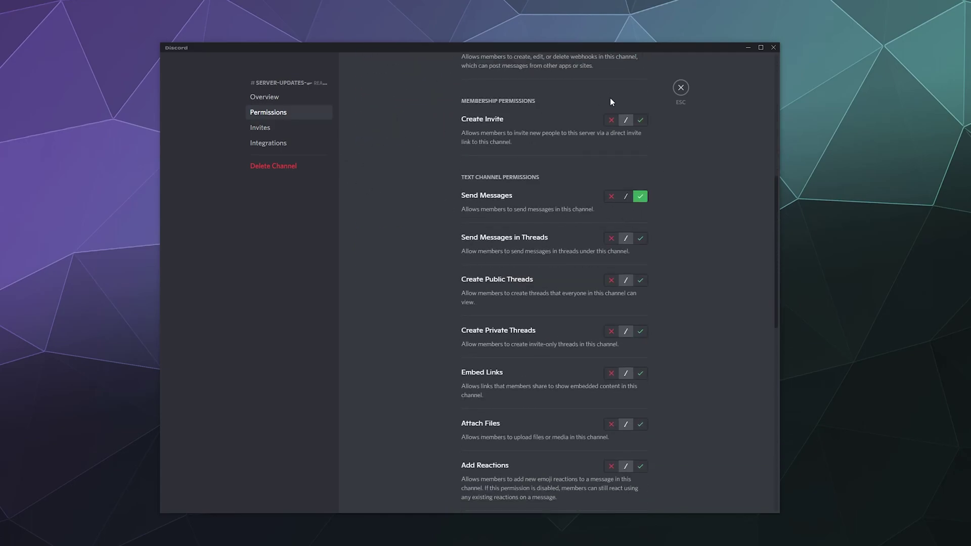
{"action": "left_click", "coordinate": [680, 88]}
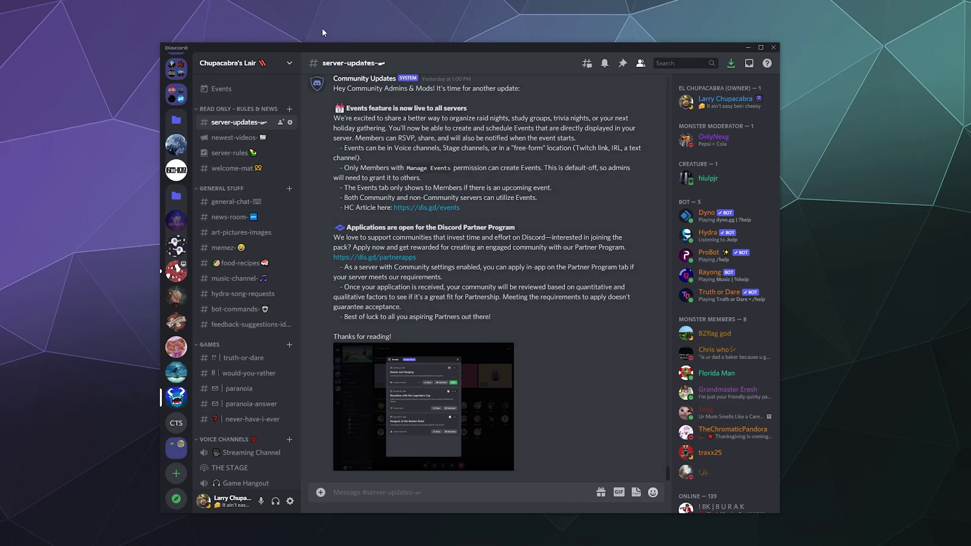
{"action": "left_click", "coordinate": [237, 63]}
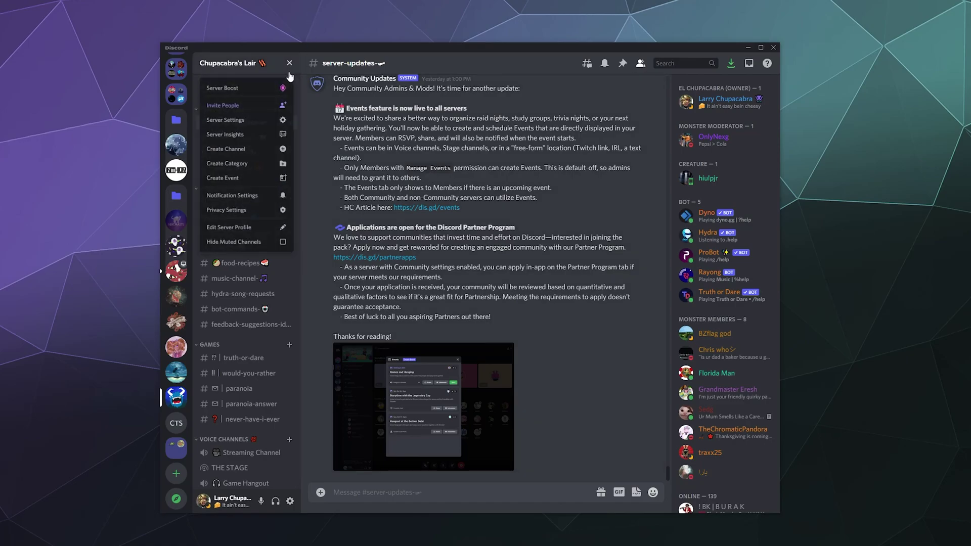
{"action": "left_click", "coordinate": [245, 123]}
{"action": "left_click", "coordinate": [268, 112]}
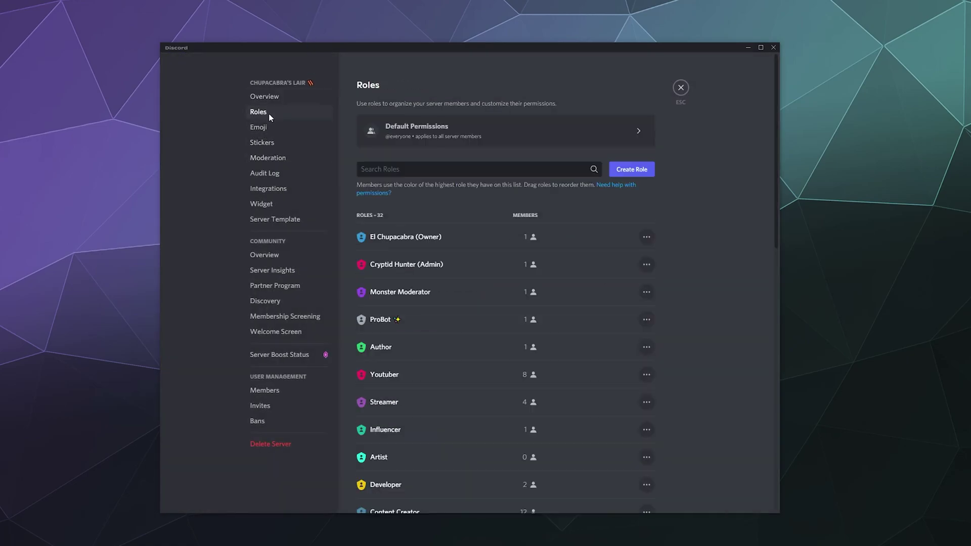
{"action": "left_click", "coordinate": [462, 274]}
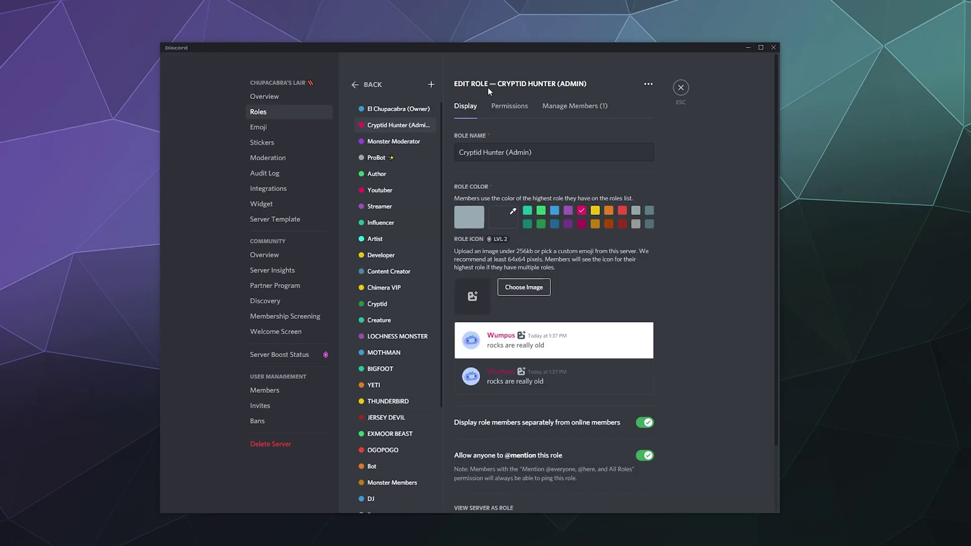
{"action": "left_click", "coordinate": [510, 107]}
{"action": "scroll", "coordinate": [525, 277], "scroll_direction": "down", "scroll_amount": 20}
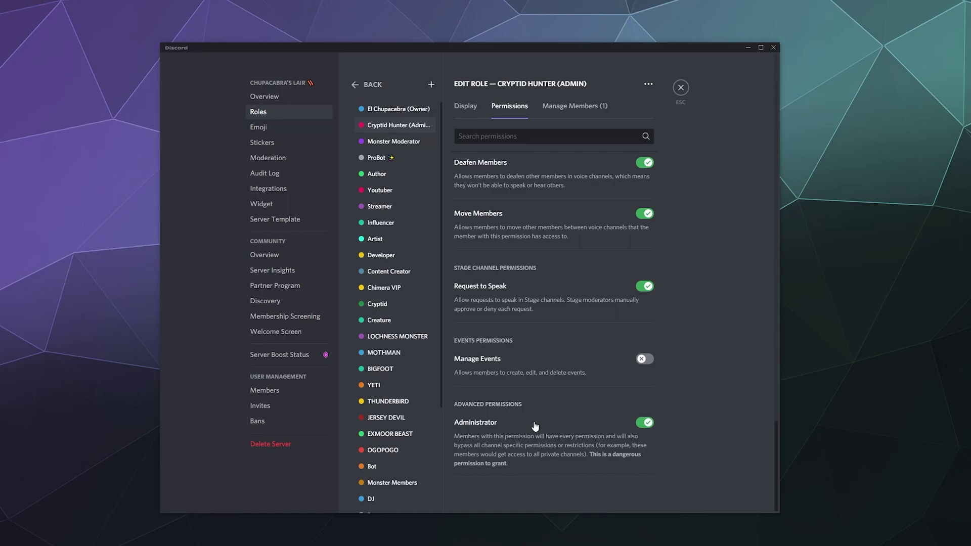
{"action": "left_click", "coordinate": [644, 422]}
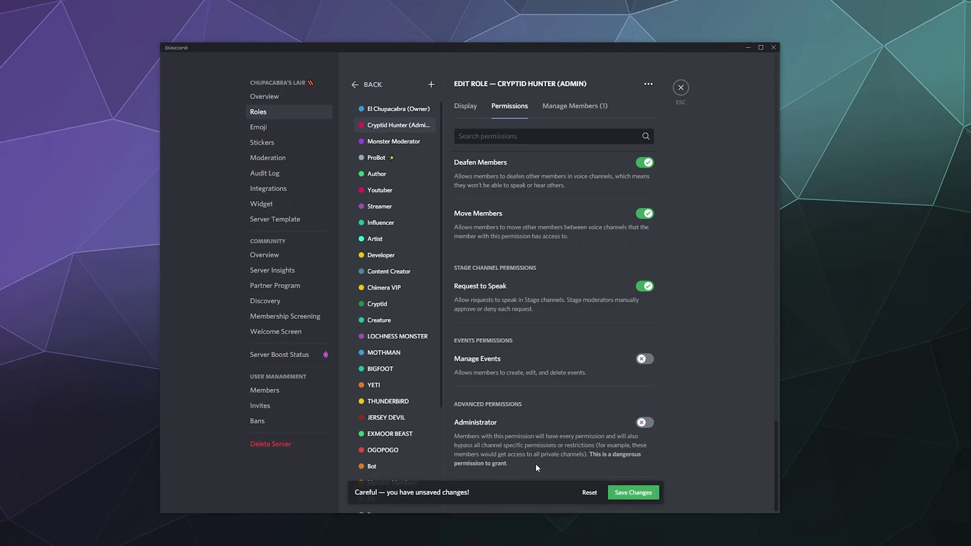
{"action": "left_click", "coordinate": [645, 422]}
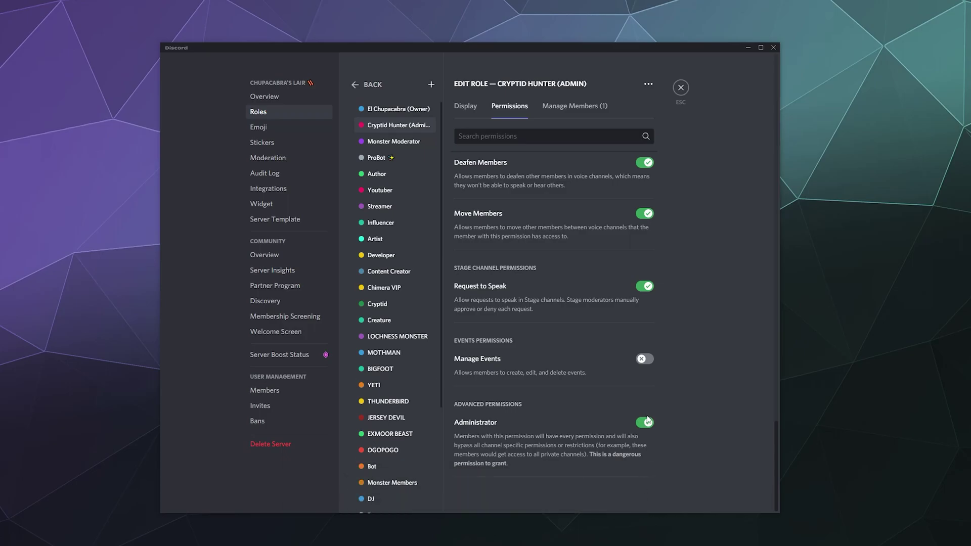
{"action": "left_click", "coordinate": [680, 90]}
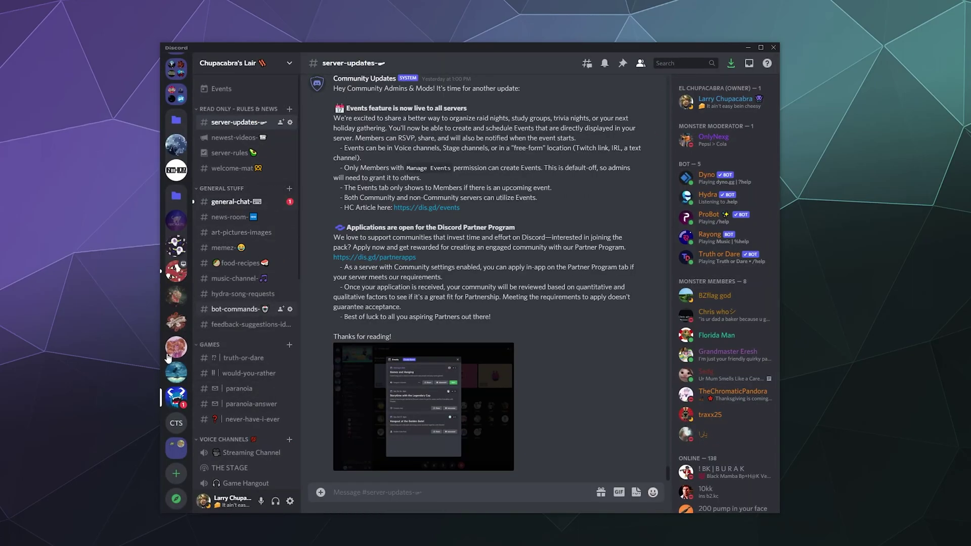
{"action": "left_click", "coordinate": [176, 424]}
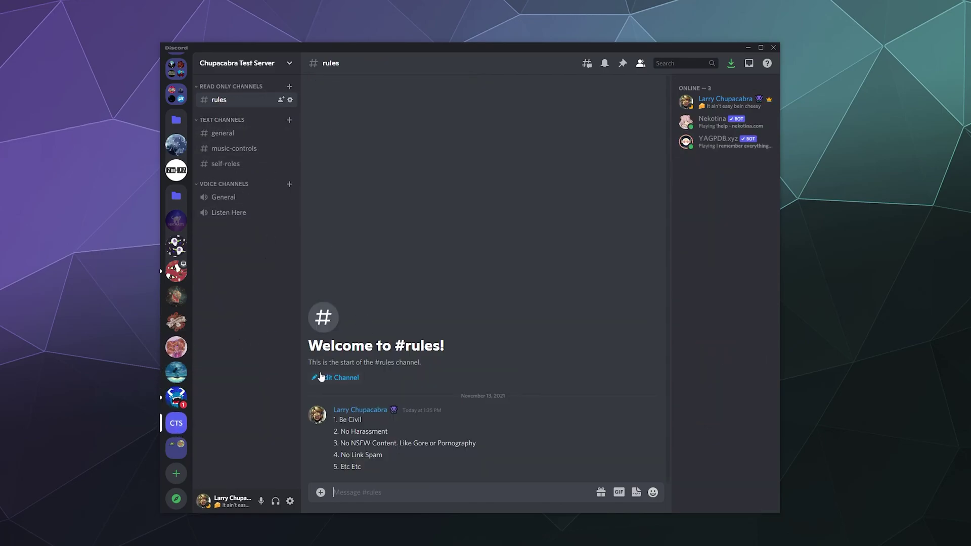
{"action": "right_click", "coordinate": [244, 102]}
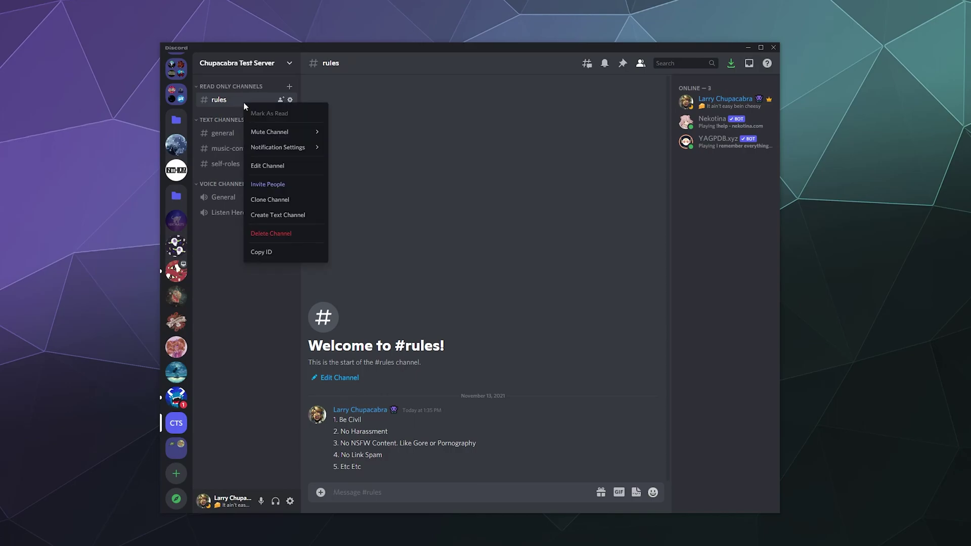
{"action": "left_click", "coordinate": [277, 163]}
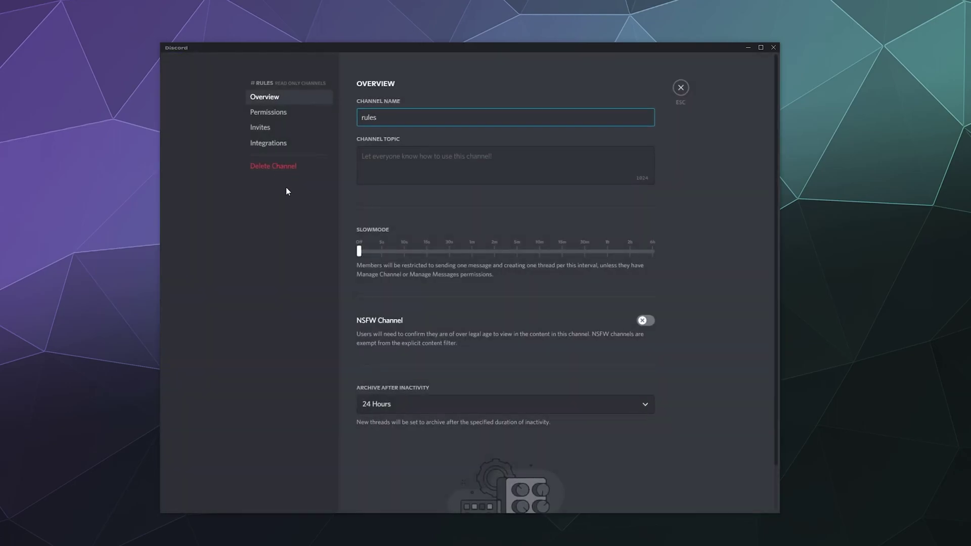
{"action": "left_click", "coordinate": [286, 113]}
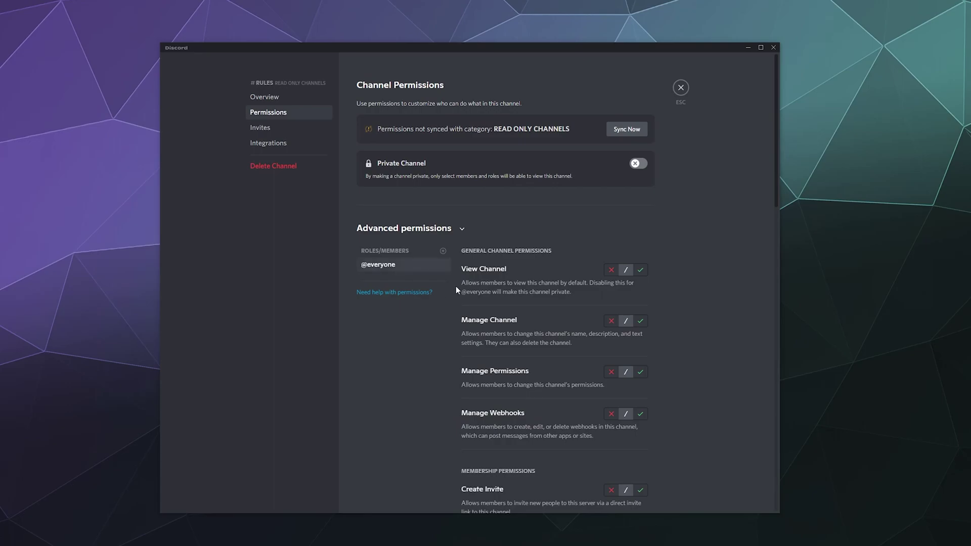
{"action": "scroll", "coordinate": [608, 368], "scroll_direction": "down", "scroll_amount": 5}
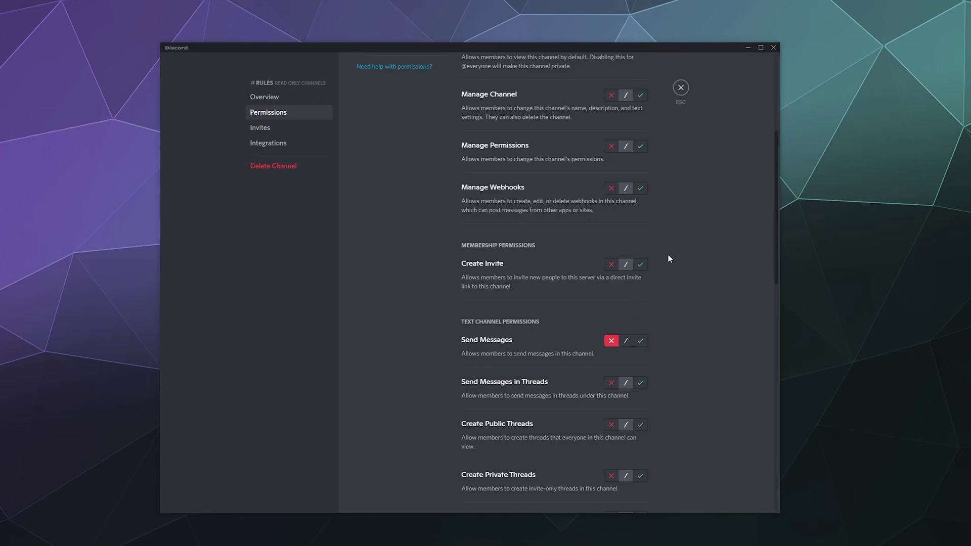
{"action": "left_click", "coordinate": [680, 89]}
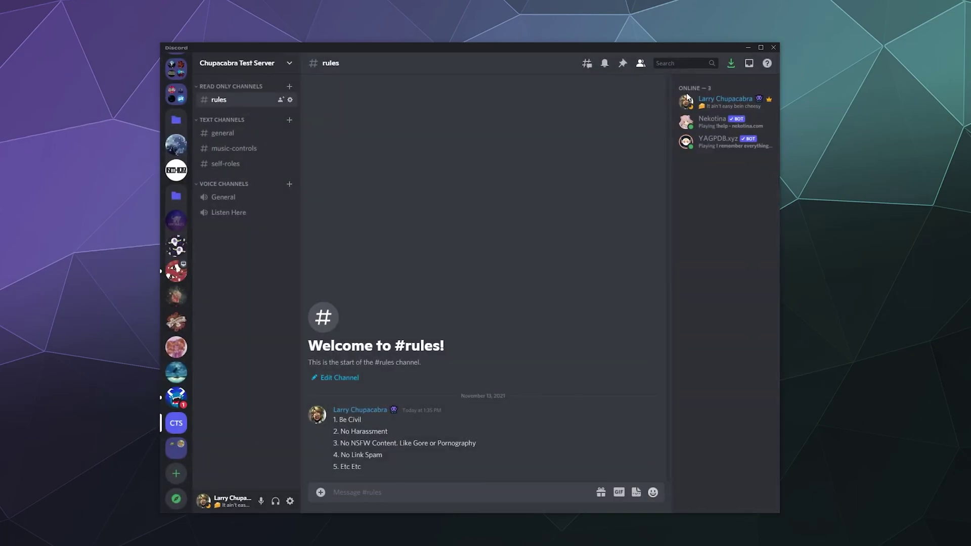